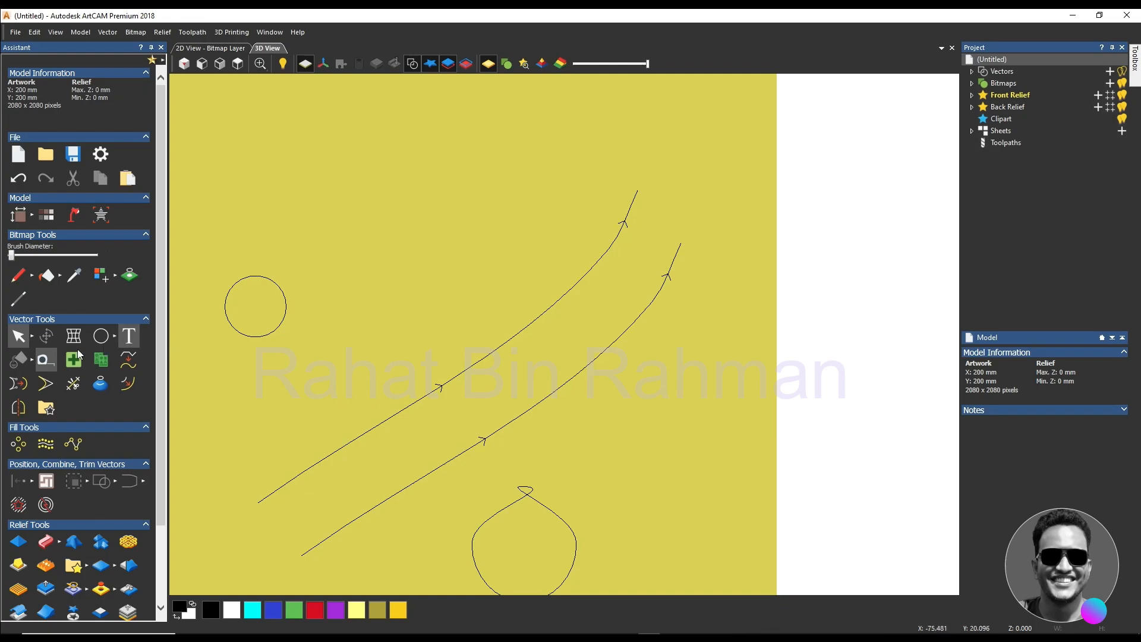
Step: Draw a circle about 50.7 mm in diameter near the artwork's upper edge
left_click(101, 336)
left_click_drag(405, 180, 458, 249)
scroll(460, 251, "down", 1)
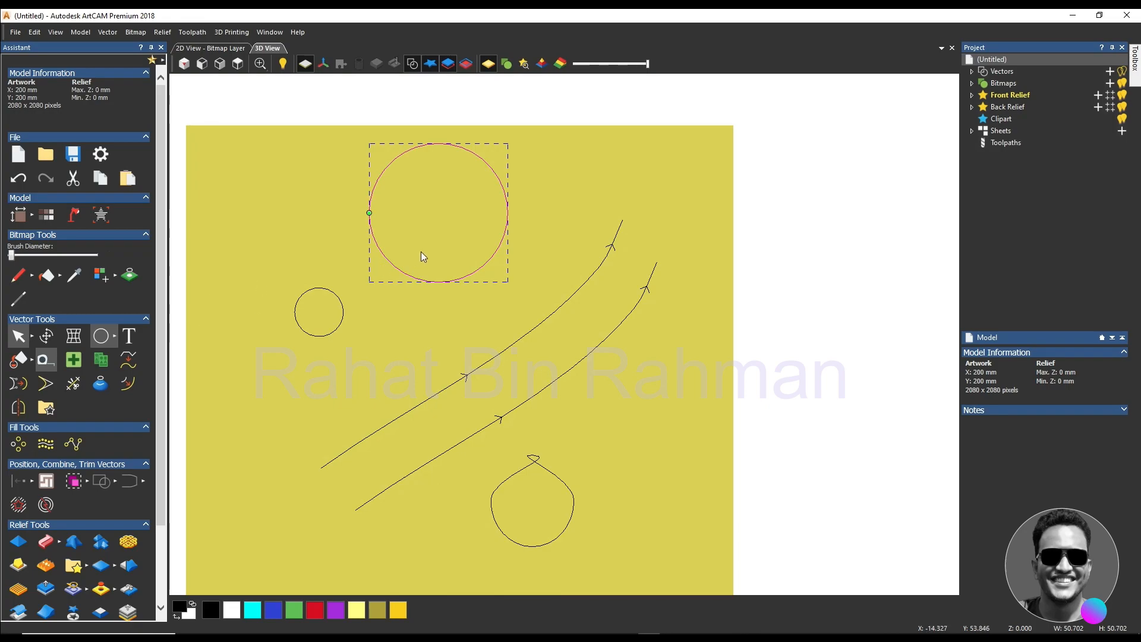
Step: Edit the large circle's nodes to pull its right side slightly inward, and deselect it
key("n")
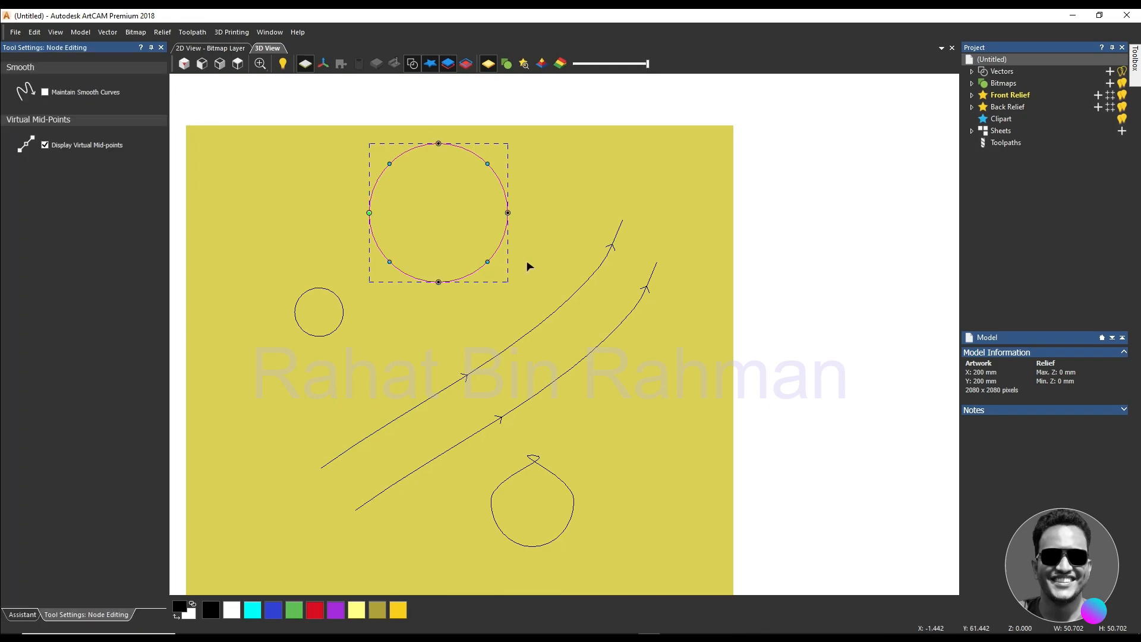
scroll(510, 223, "up", 2)
mouse_move(509, 225)
left_mouse_down()
mouse_move(533, 225)
mouse_move(499, 225)
left_mouse_up()
left_click(434, 240)
scroll(309, 234, "down", 1)
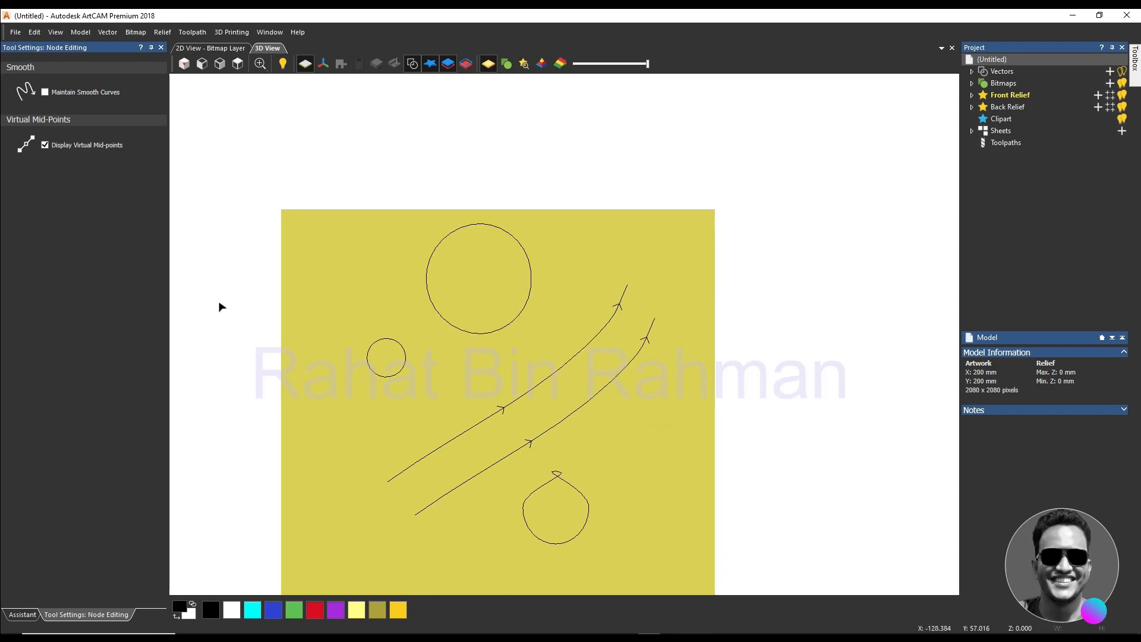
left_click(357, 303)
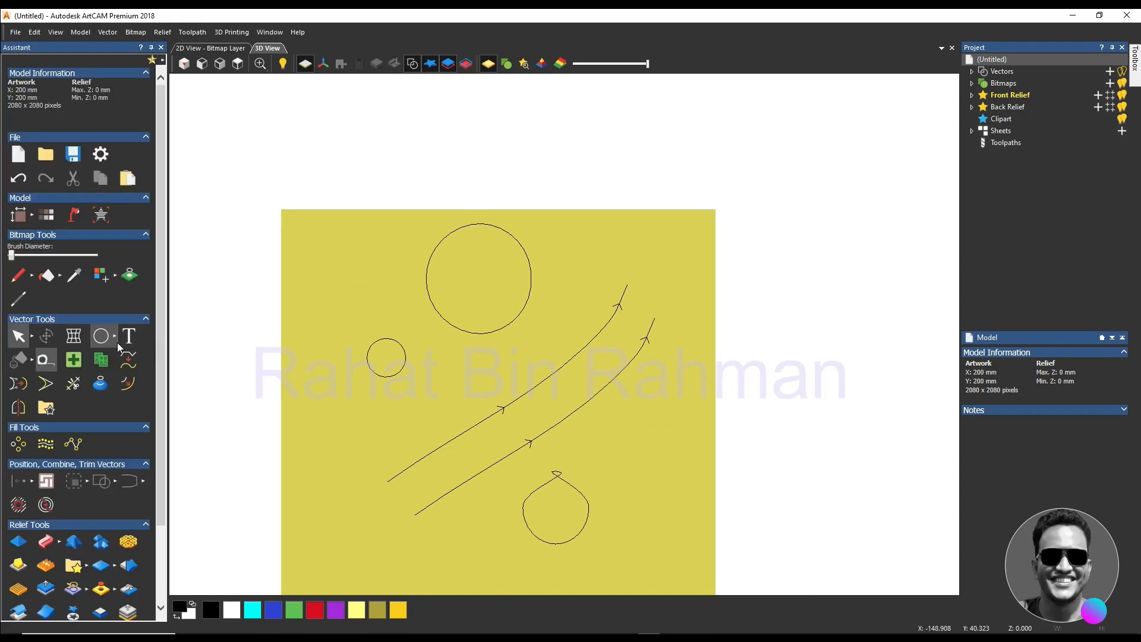
Step: Create a four-point star about 29.9 mm across beside the small circle and keep it selected
left_click(115, 341)
left_click(235, 335)
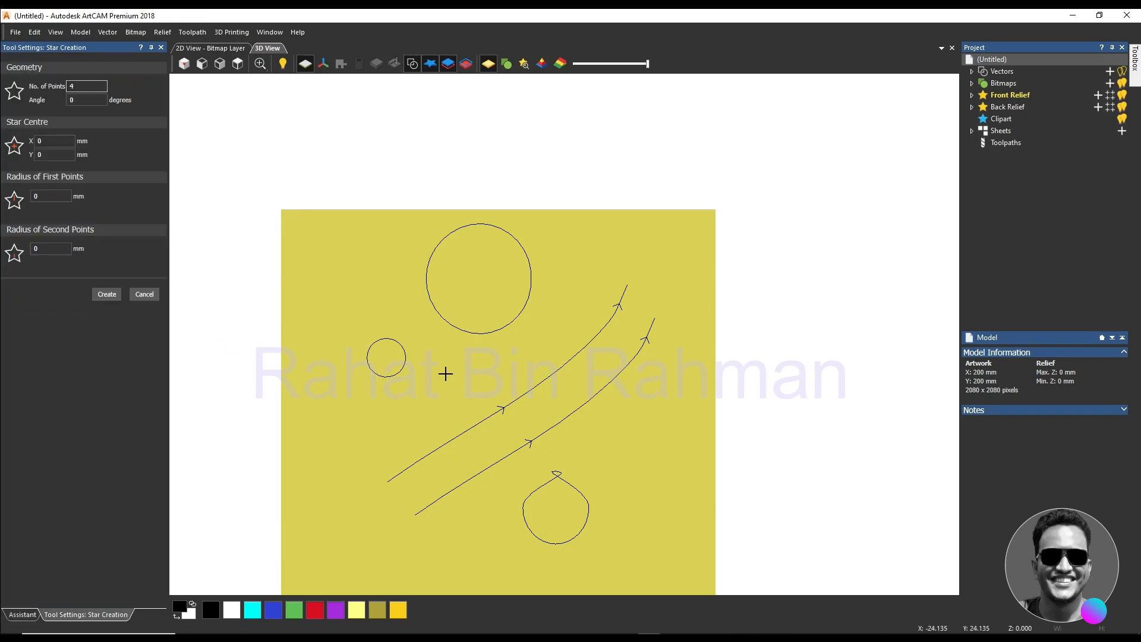
scroll(445, 373, "up", 1)
left_click_drag(446, 362, 491, 407)
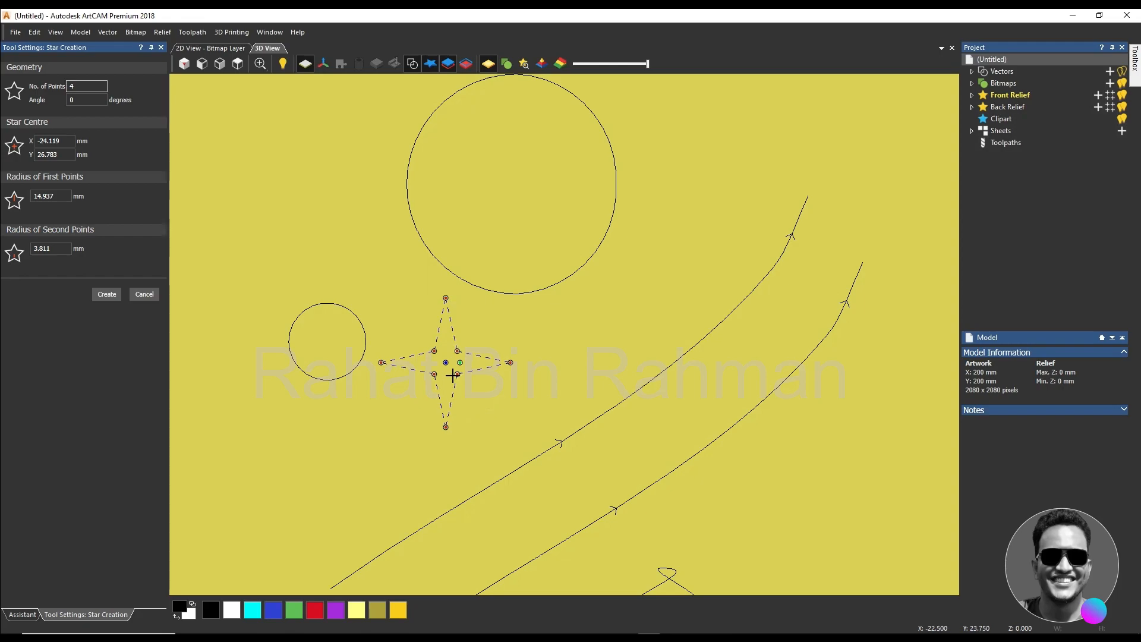
left_click(469, 384)
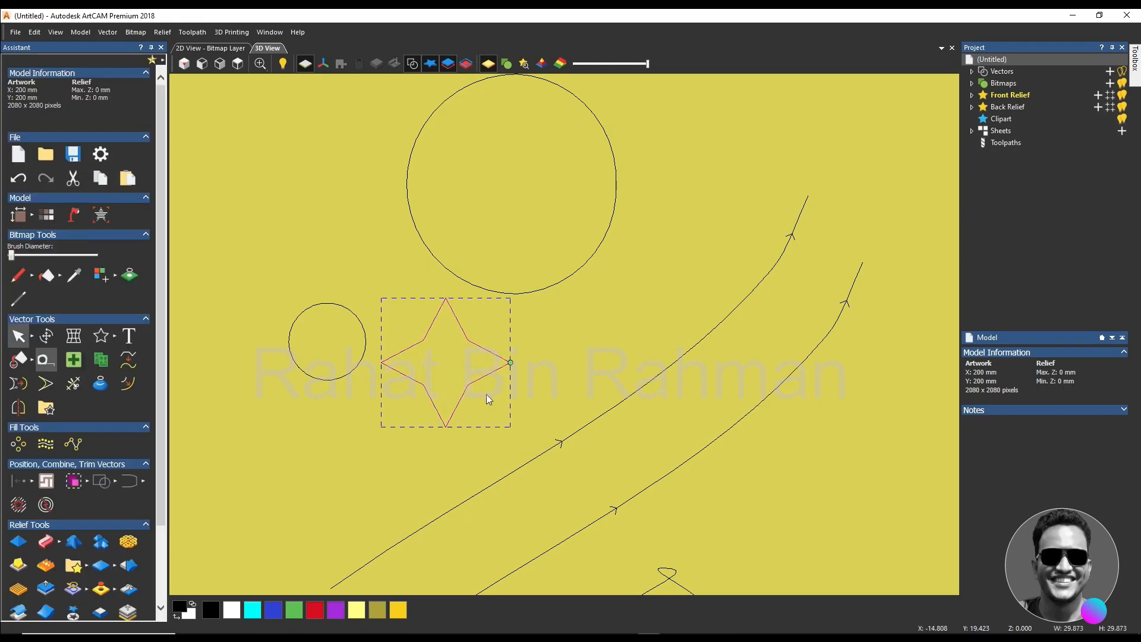
left_click(486, 394)
scroll(486, 394, "up", 1)
left_click(515, 321)
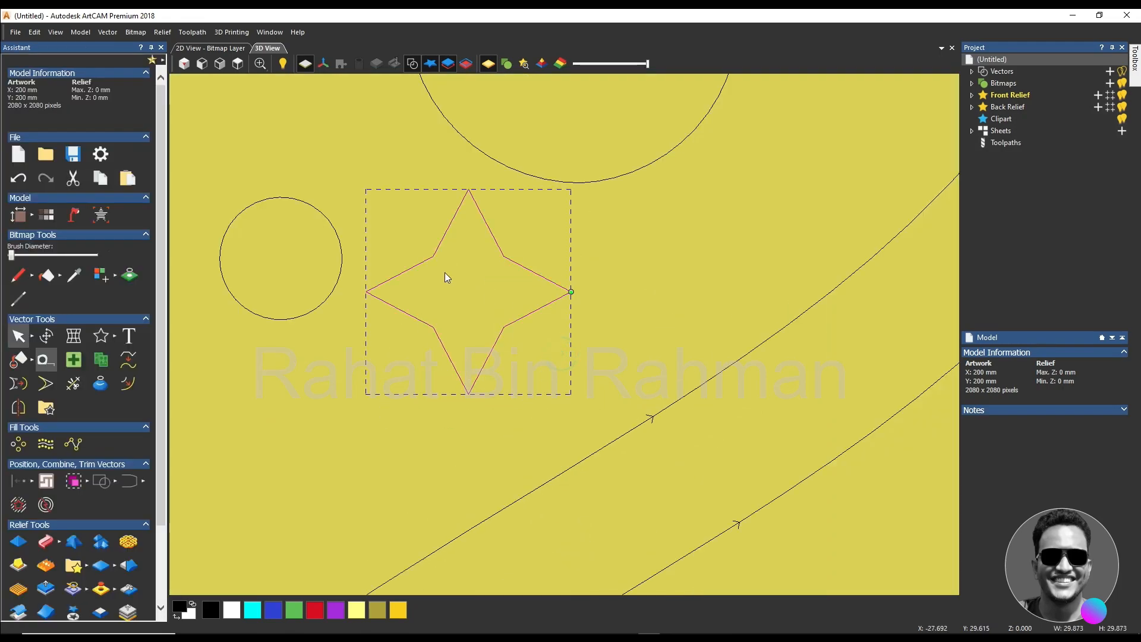
Step: Start an envelope distortion on the star using the Automatic (Bounding Box) envelope
left_click(74, 336)
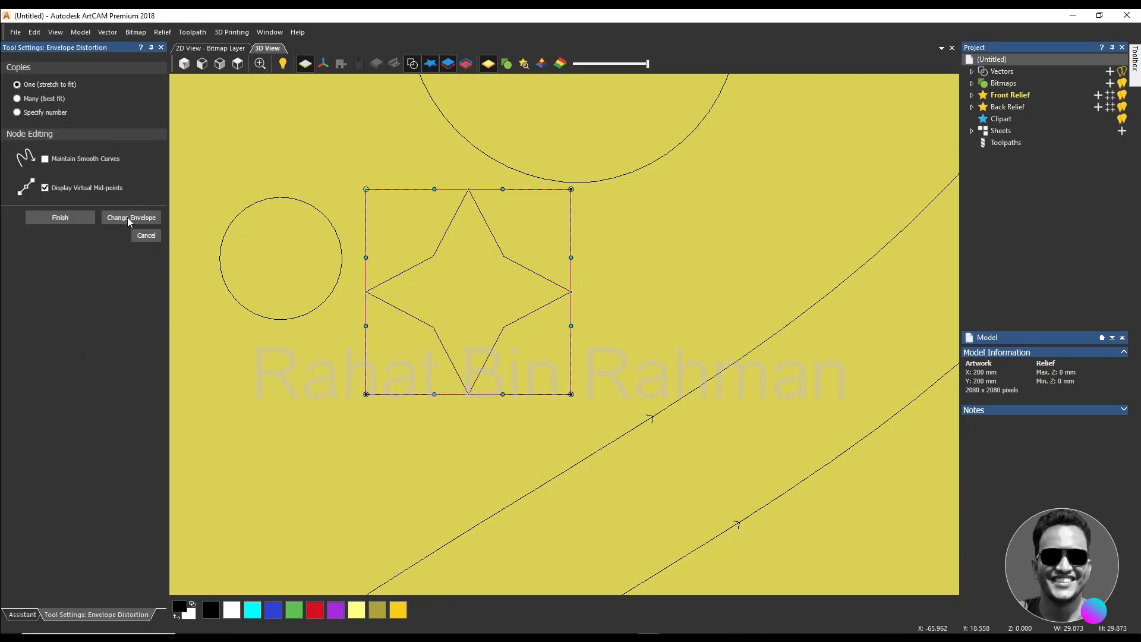
left_click(82, 219)
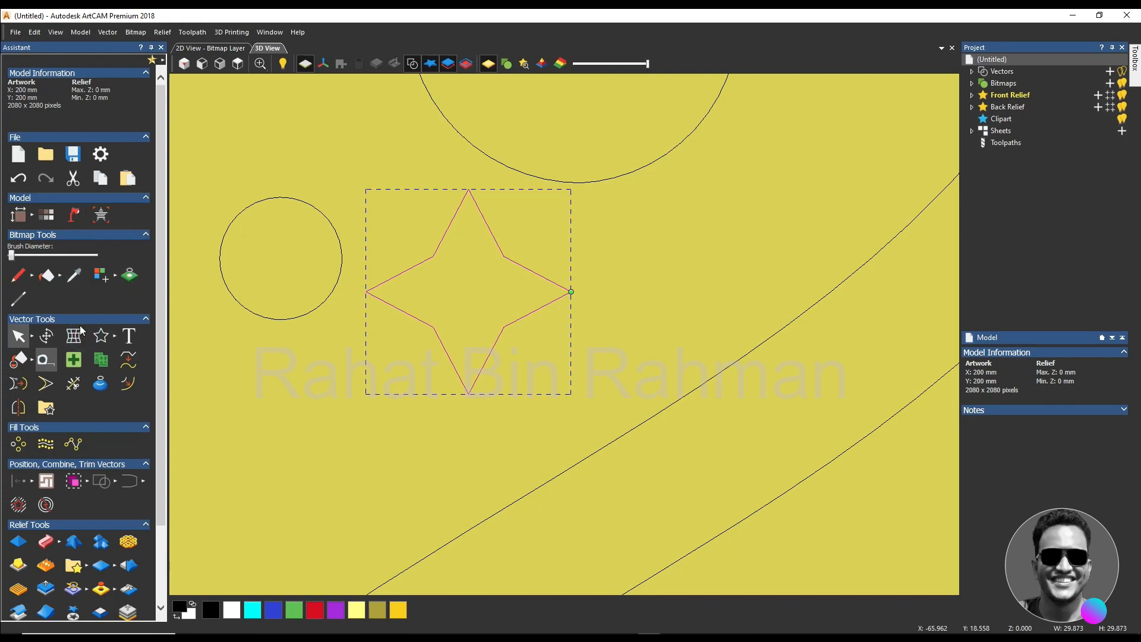
left_click(72, 337)
left_click(116, 222)
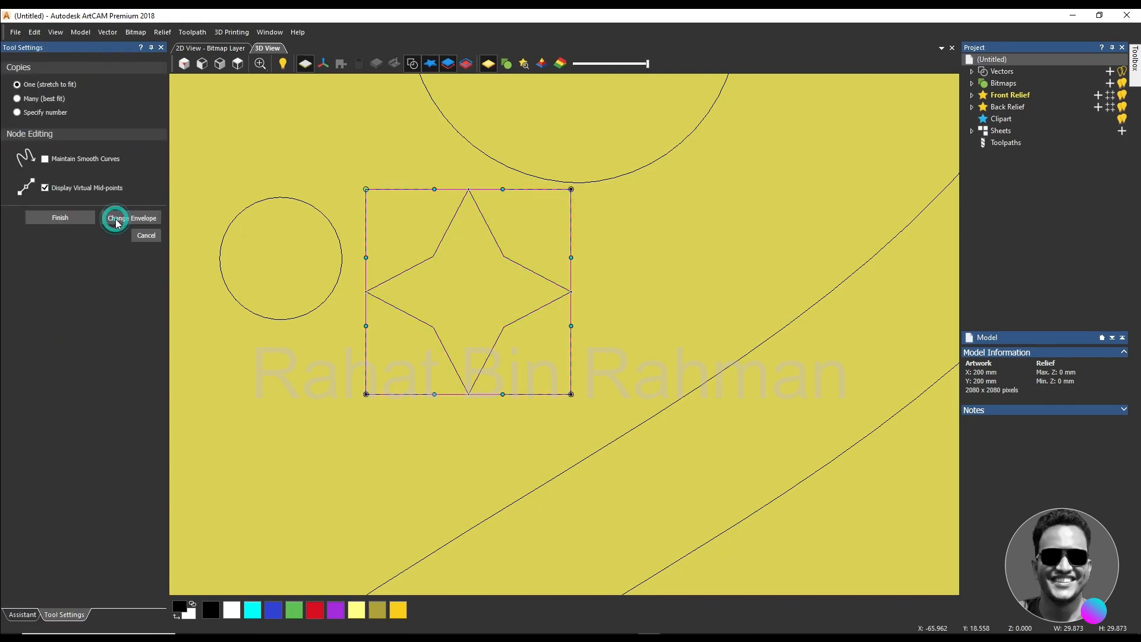
left_click(23, 85)
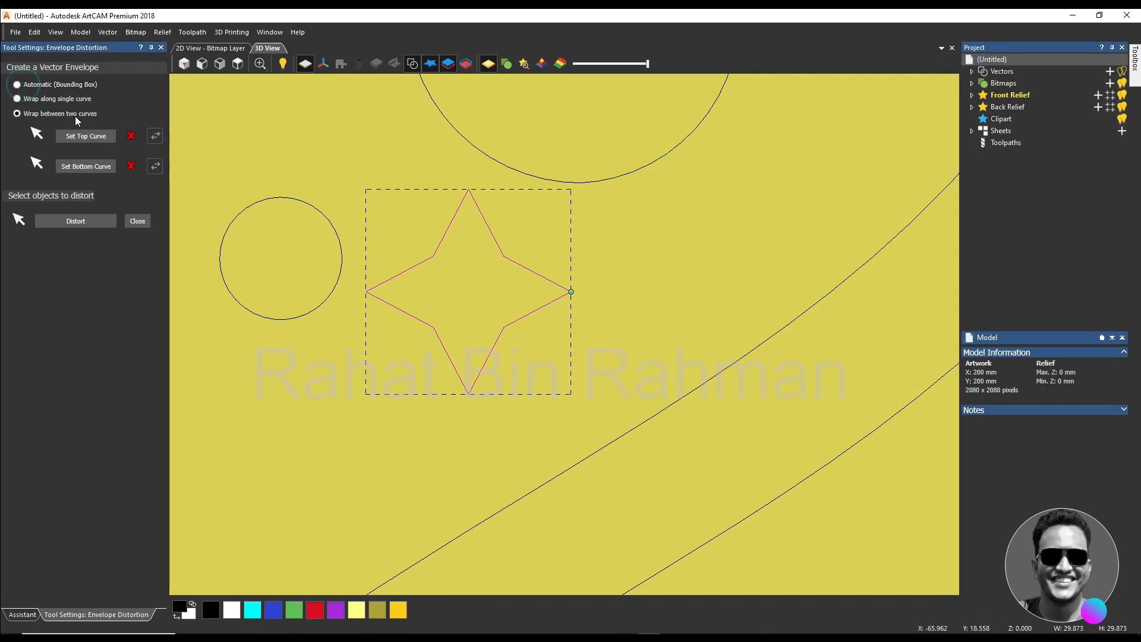
left_click(50, 85)
left_click(92, 162)
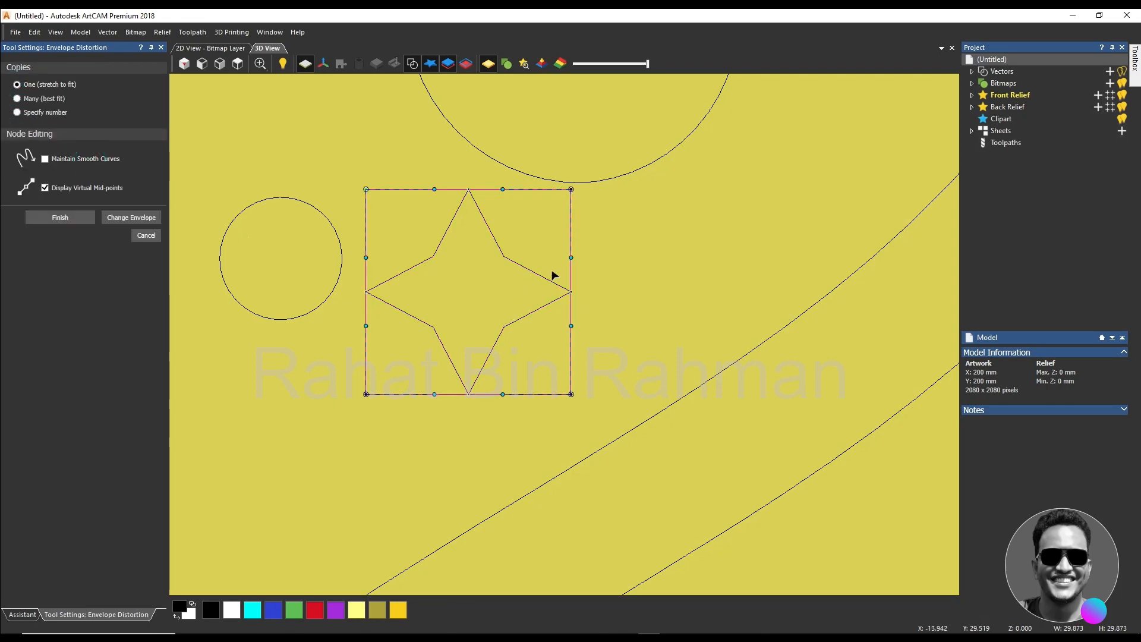
Step: Try distorting the star by curving its envelope's lower edge and shifting the upper-left corner, and cancel the distortion
scroll(558, 271, "up", 1)
mouse_move(574, 255)
left_mouse_down()
mouse_move(604, 244)
mouse_move(647, 185)
mouse_move(463, 303)
mouse_move(604, 321)
mouse_move(570, 245)
mouse_move(572, 259)
left_mouse_up()
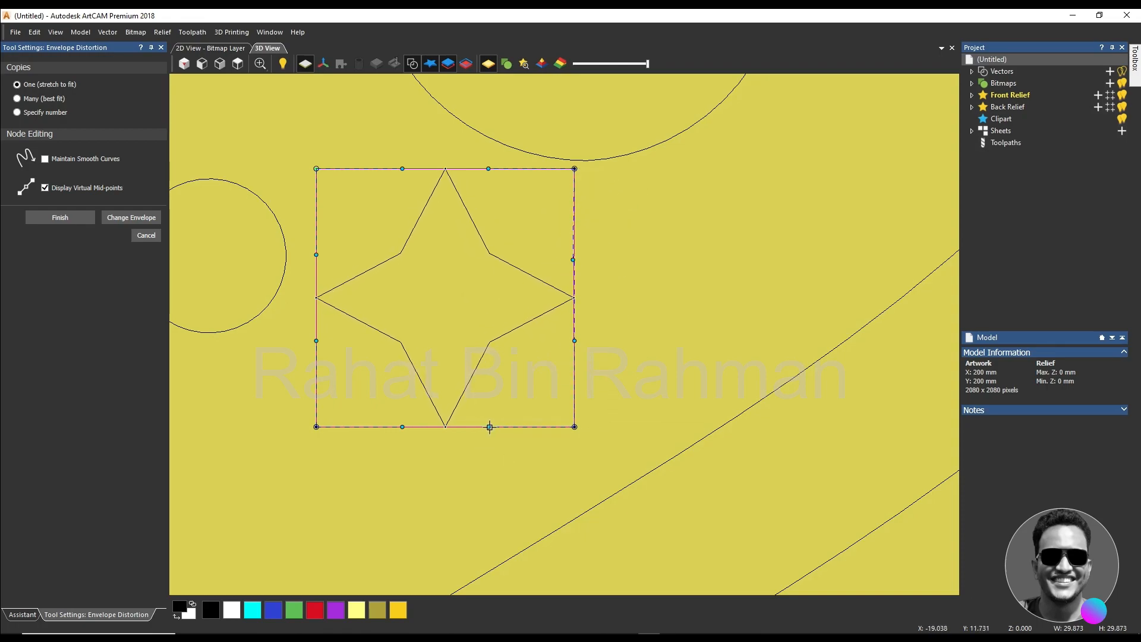
left_click_drag(488, 427, 445, 477)
mouse_move(403, 427)
left_mouse_down()
mouse_move(382, 463)
mouse_move(387, 423)
left_mouse_up()
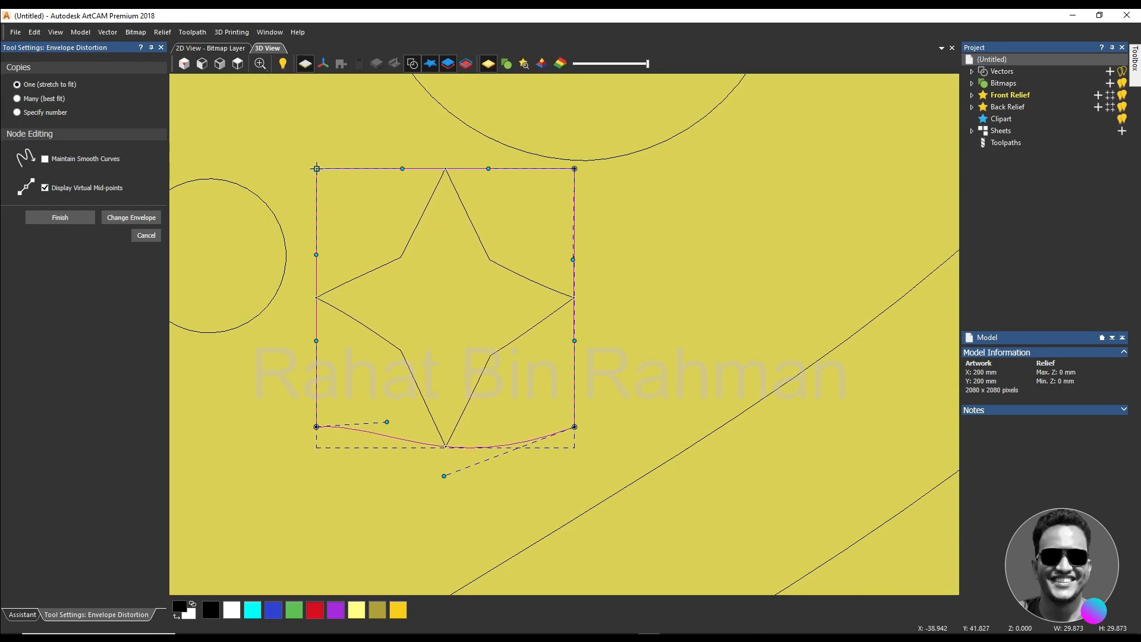
mouse_move(316, 168)
left_mouse_down()
mouse_move(343, 183)
mouse_move(311, 165)
left_mouse_up()
scroll(343, 184, "up", 1)
left_click(363, 225)
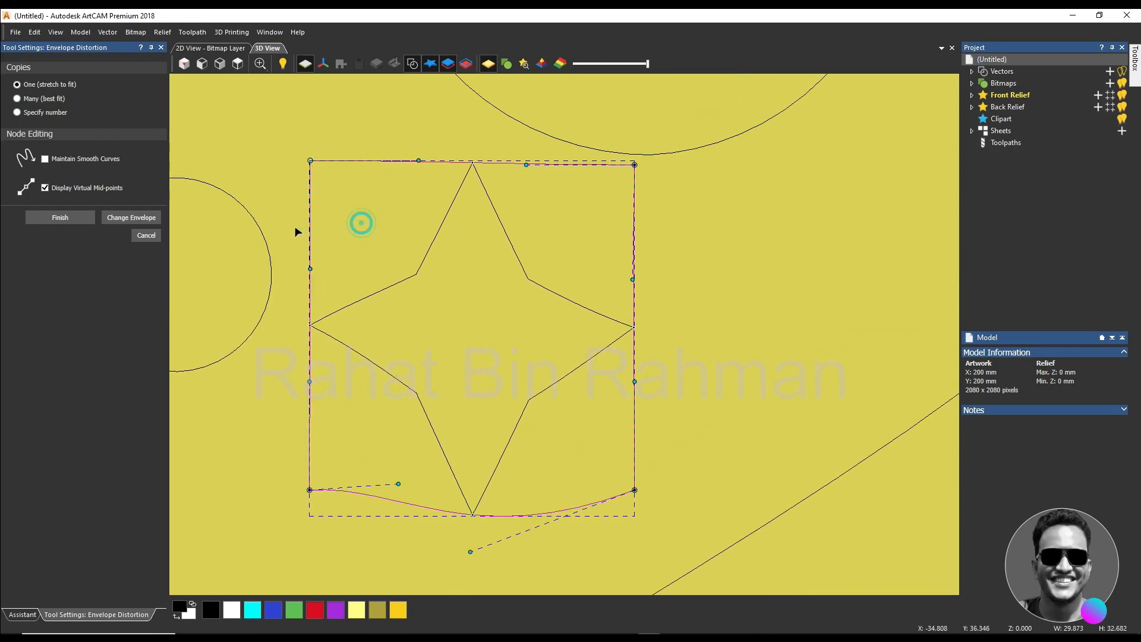
left_click(146, 235)
left_click(326, 234)
scroll(428, 306, "down", 6)
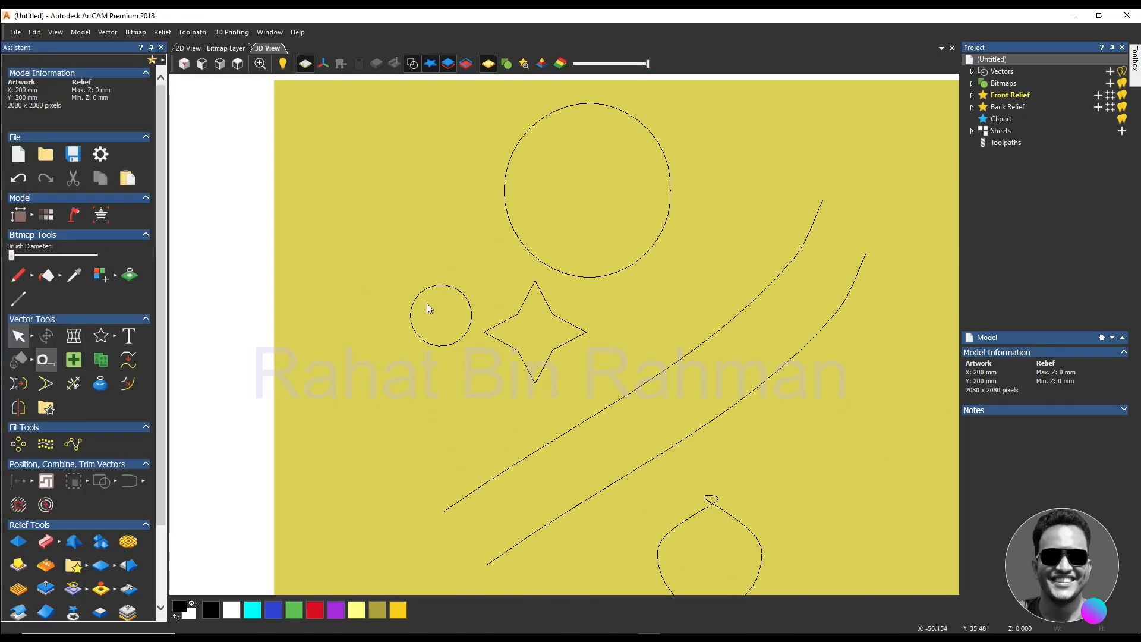
Step: Place a copy of the upper open curve slightly above and left of the original, and deselect it
scroll(680, 350, "up", 2)
scroll(675, 364, "up", 1)
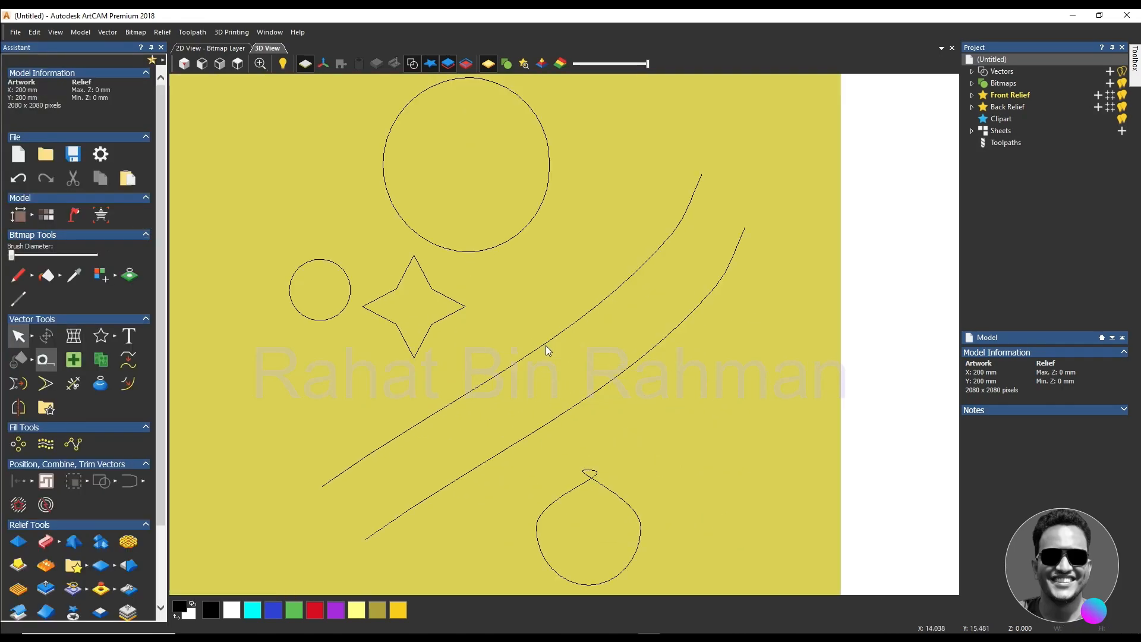
left_click(546, 345)
left_click_drag(545, 345, 526, 308)
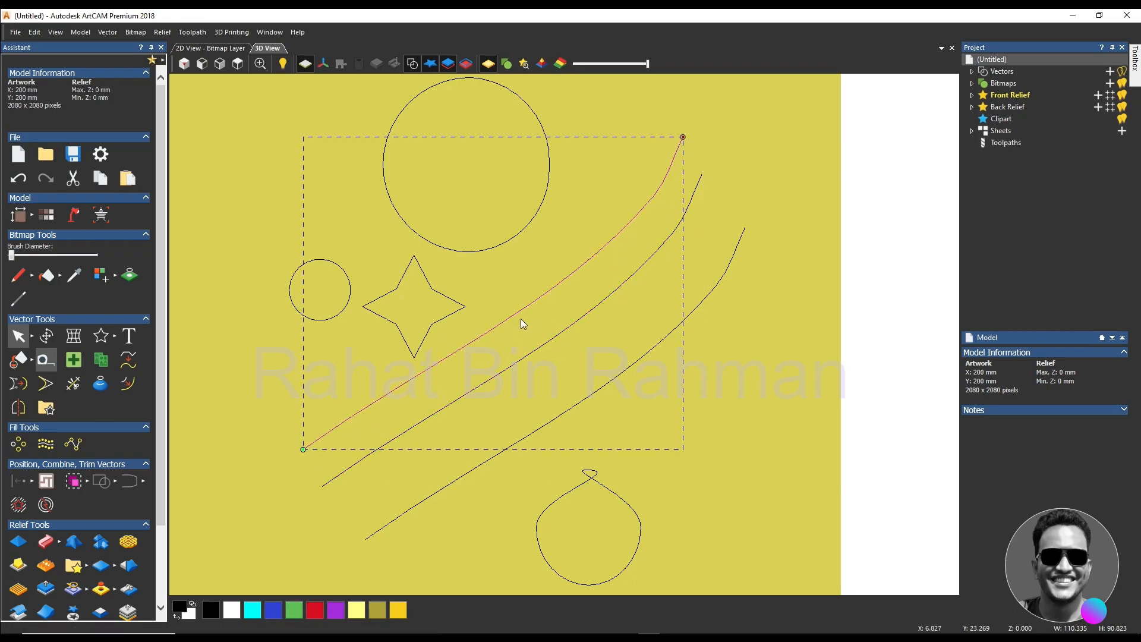
left_click(514, 289)
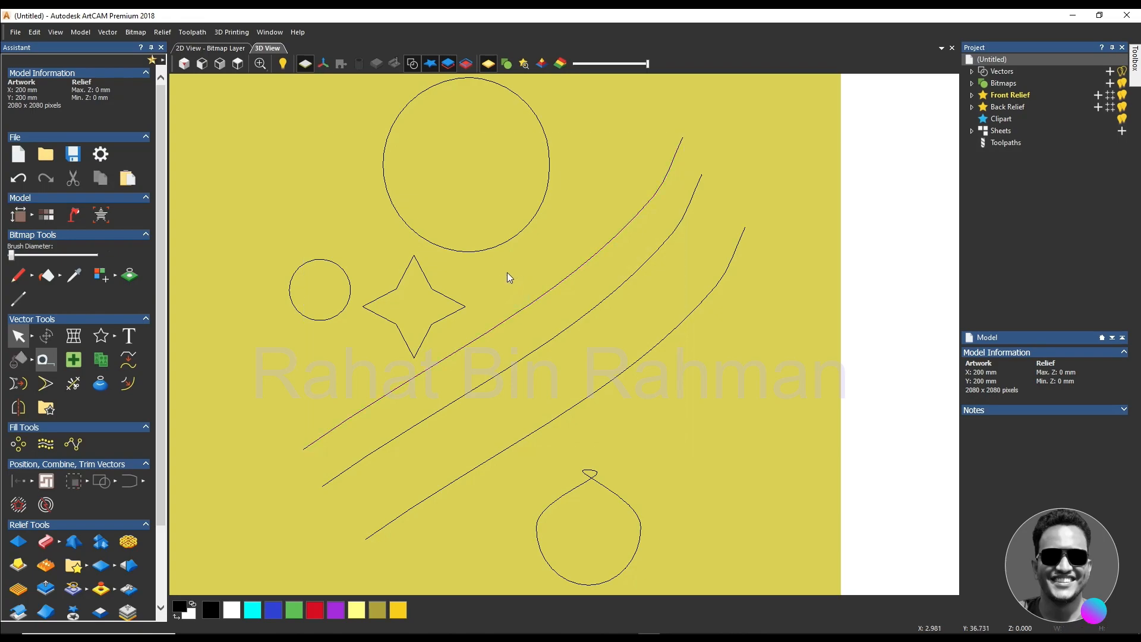
Step: Copy the small circle to a spot below it, near the lower end of the new curve
left_click(343, 310)
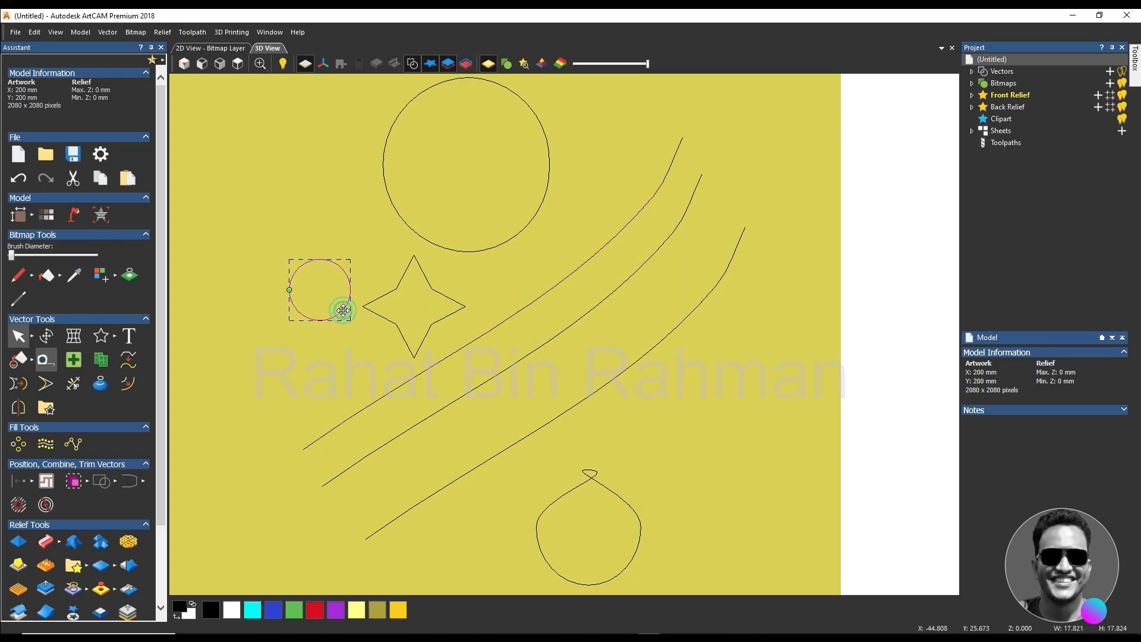
left_click_drag(343, 310, 298, 402, "ctrl")
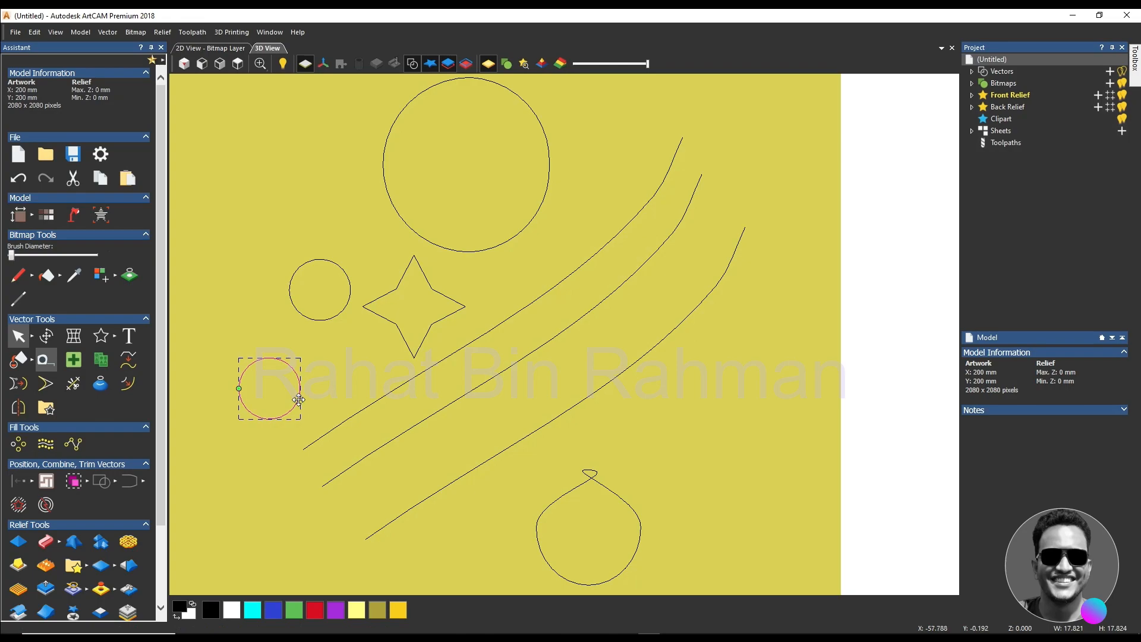
left_click(341, 393)
Step: Start an envelope distortion on the copied circle and change the envelope type to Wrap along single curve
left_click_drag(314, 411, 273, 375)
left_click(80, 337)
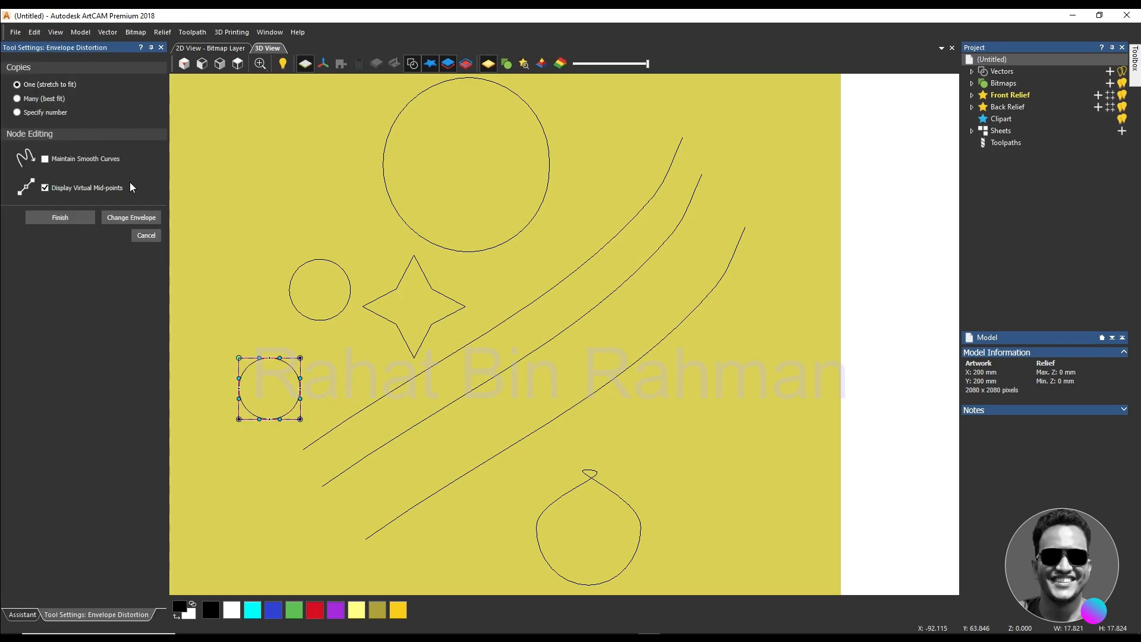
left_click(130, 219)
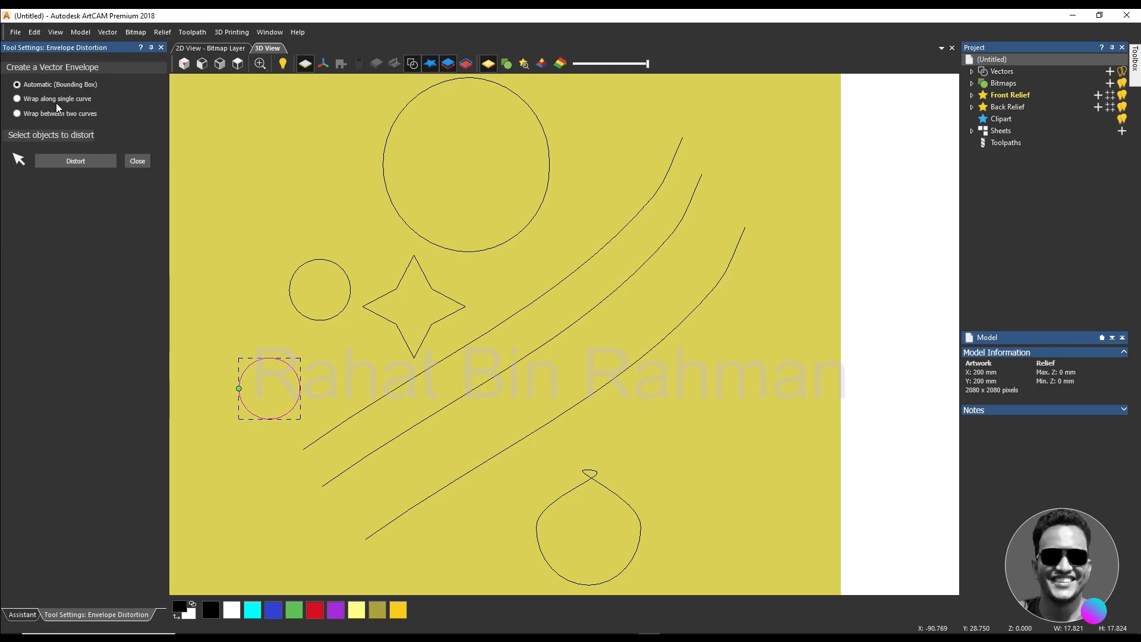
left_click(41, 100)
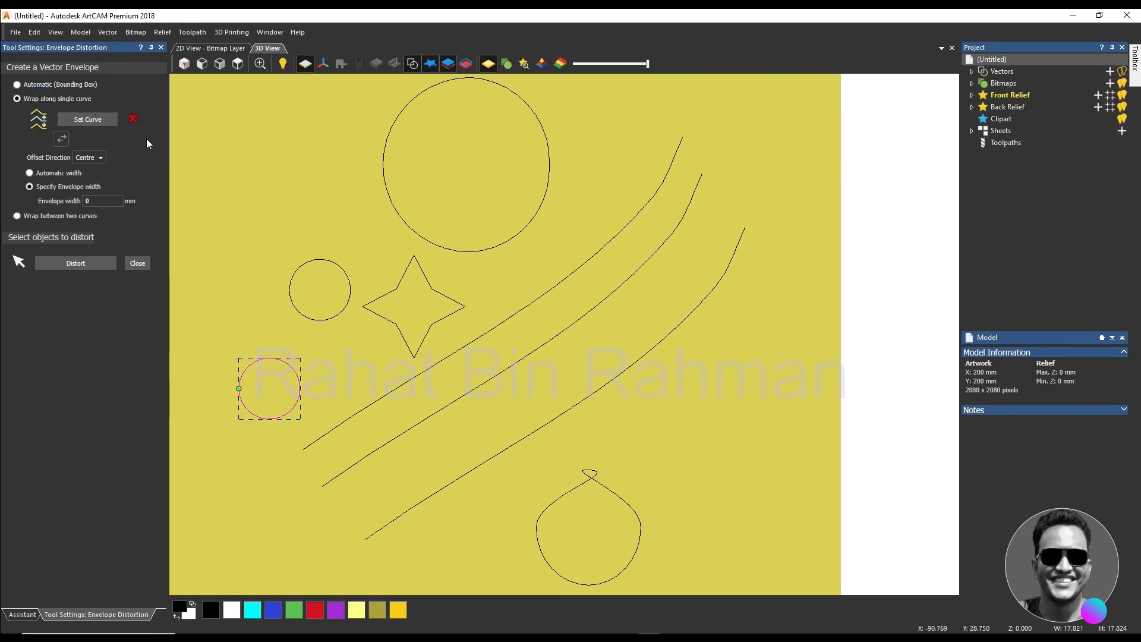
Step: Set the uppermost open curve as the wrap curve and distort the copied small circle along it
left_click(372, 419)
left_click(362, 404)
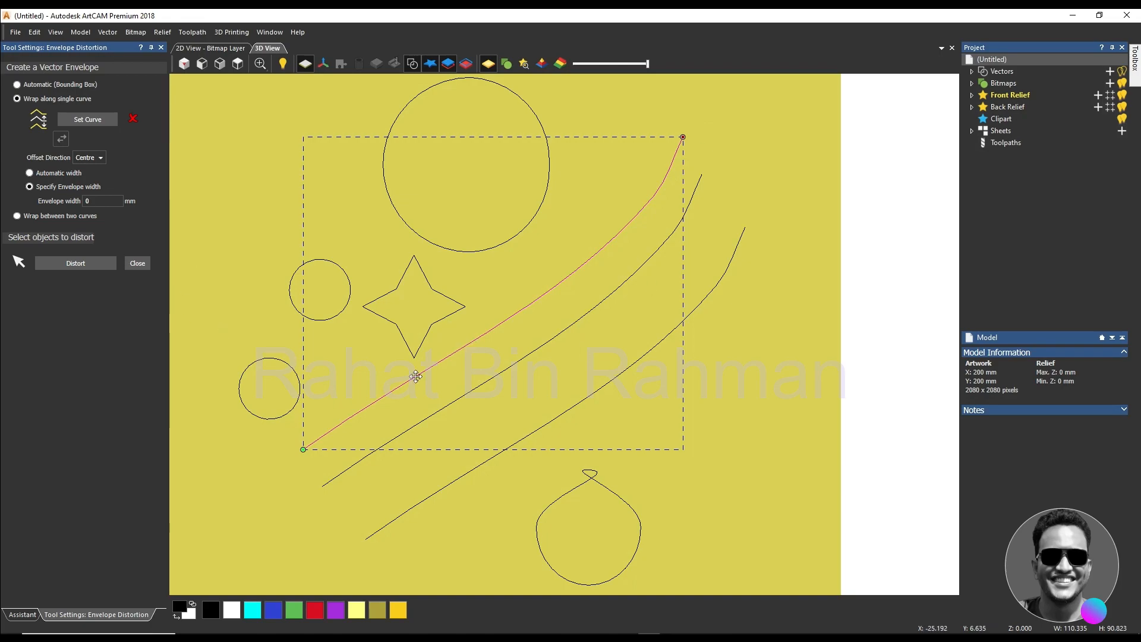
left_click(90, 120)
left_click_drag(336, 372, 241, 421)
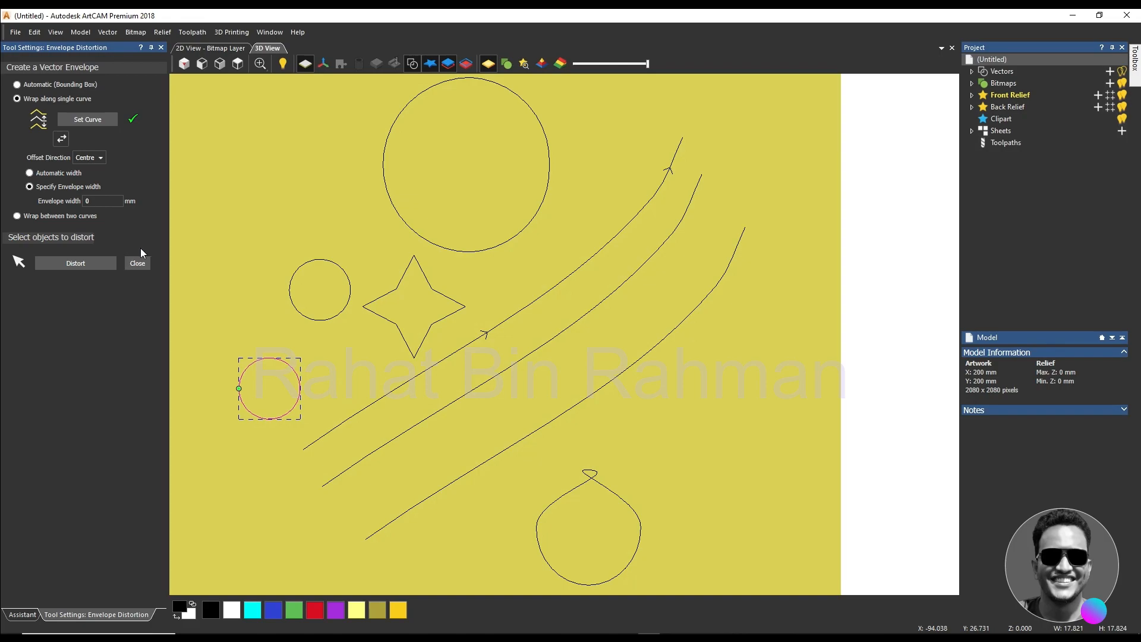
left_click(99, 266)
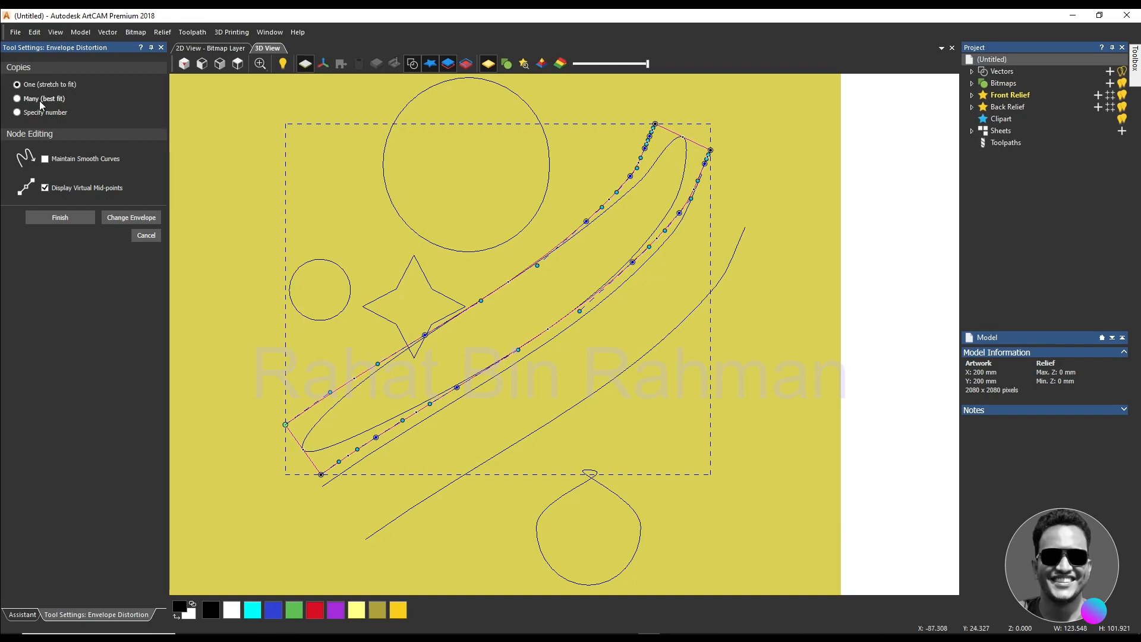
Step: Try the Many (best fit) copies option for the circle along the curve, comparing it with Specify number
left_click(18, 99)
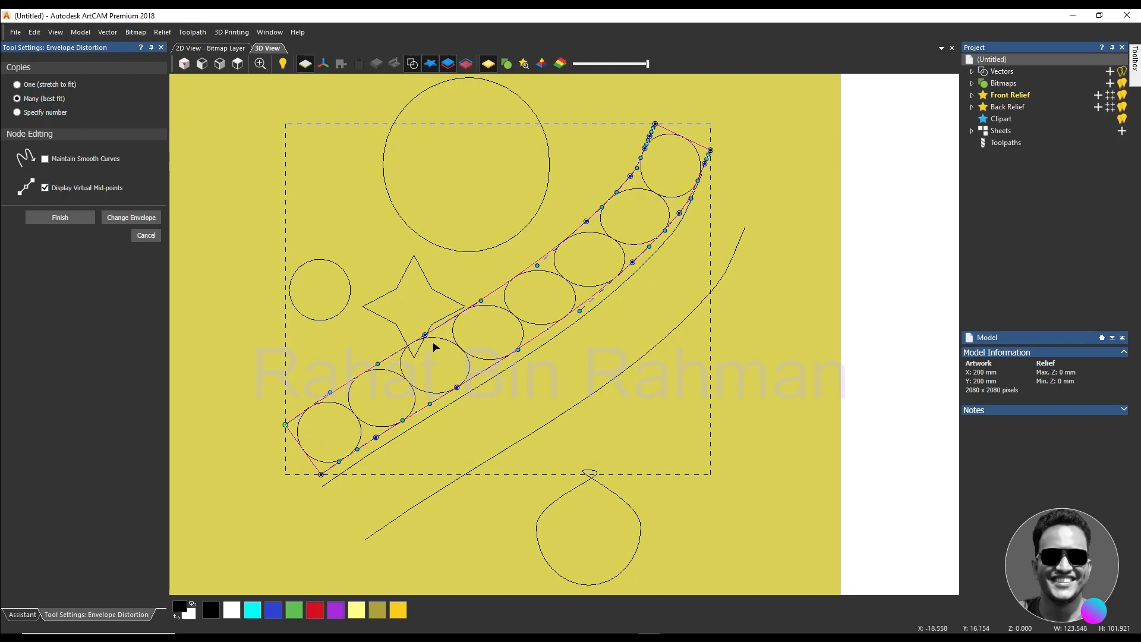
scroll(434, 348, "up", 2)
scroll(434, 347, "down", 4)
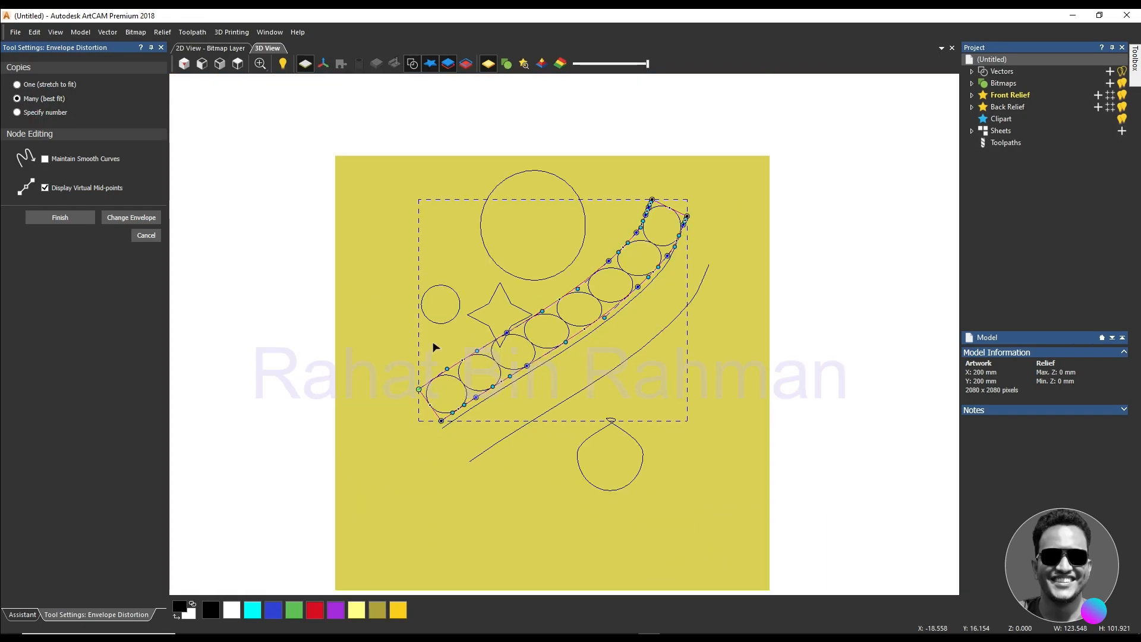
scroll(617, 351, "up", 2)
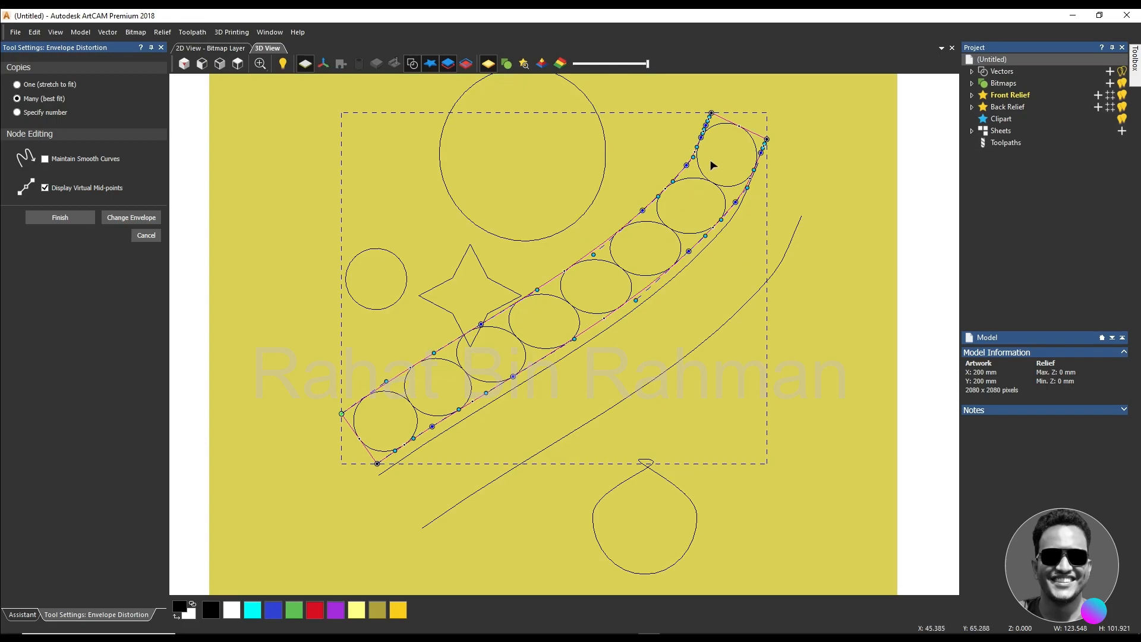
left_click(47, 112)
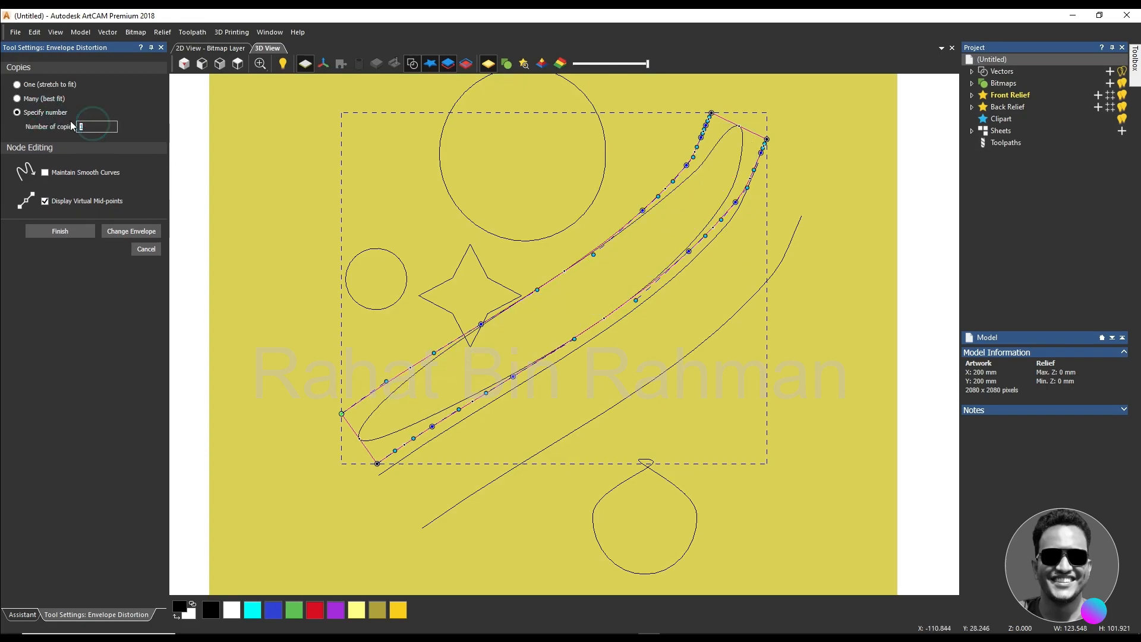
left_click(46, 99)
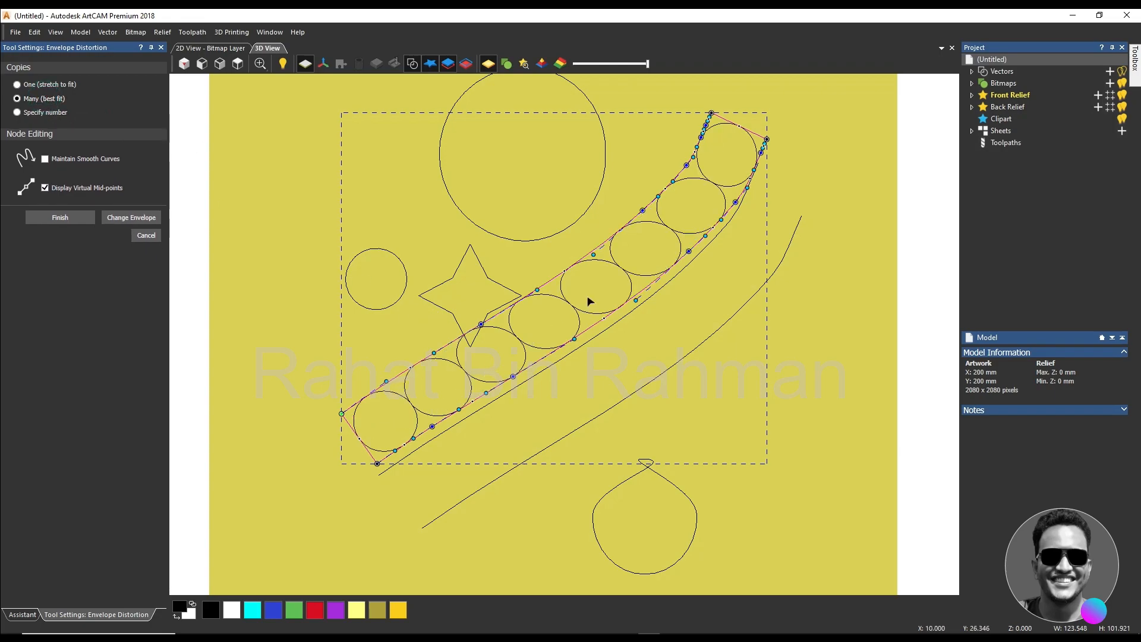
Step: Specify 15 copies of the circle within the curved envelope
left_click(37, 112)
left_click(83, 127)
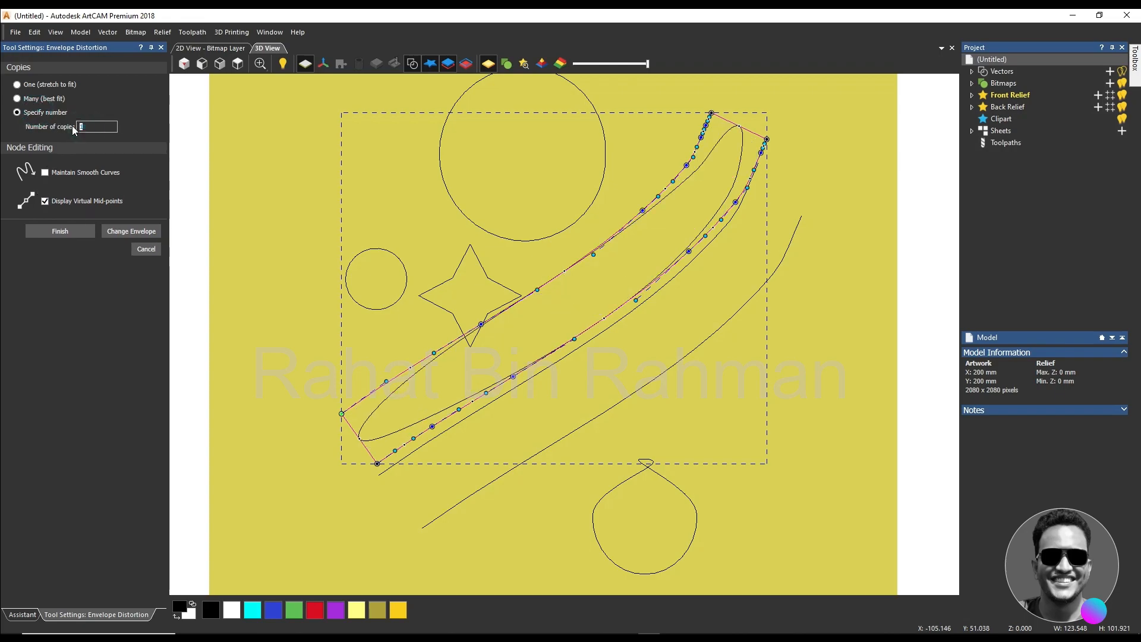
type("5")
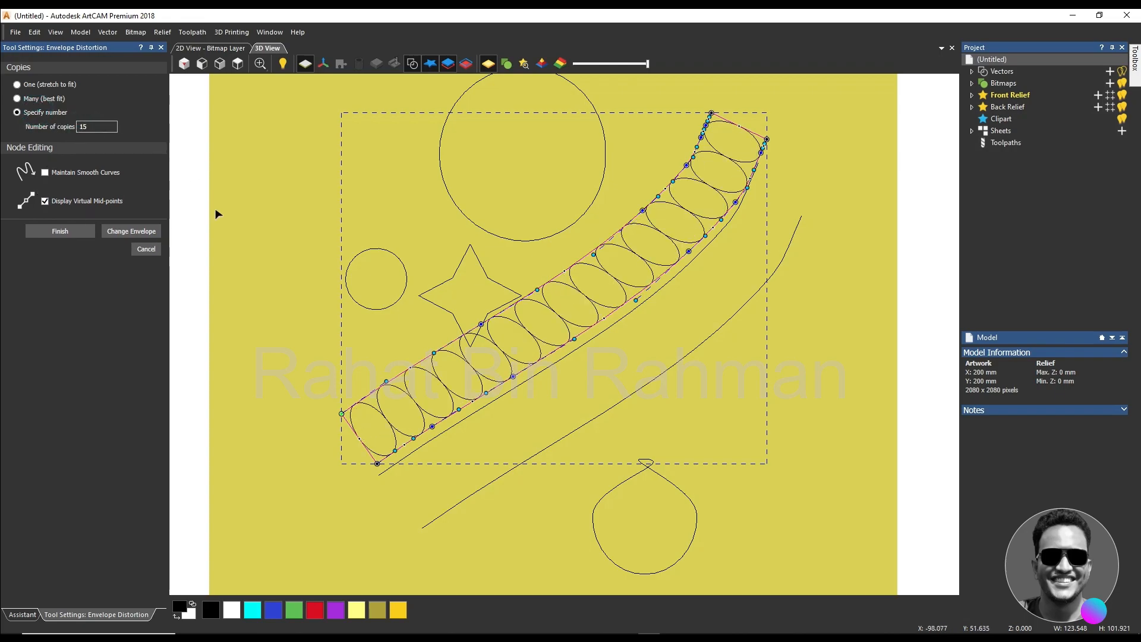
Step: Inspect the circle copies inside the curved envelope and cancel the single-curve distortion
scroll(615, 289, "up", 2)
scroll(526, 290, "down", 3)
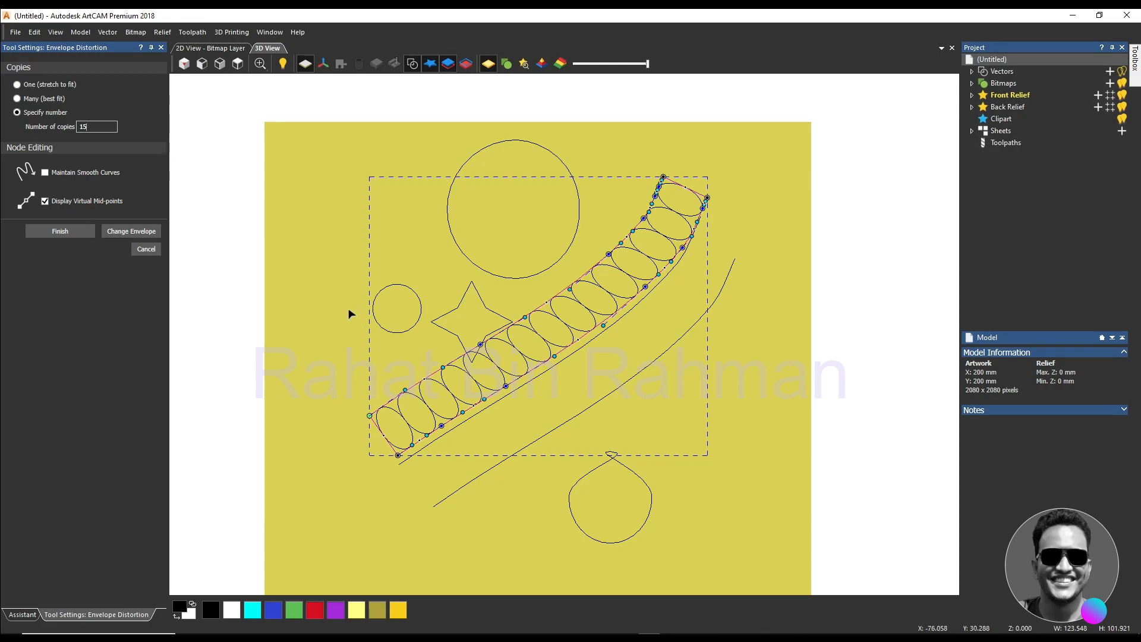
scroll(622, 333, "up", 2)
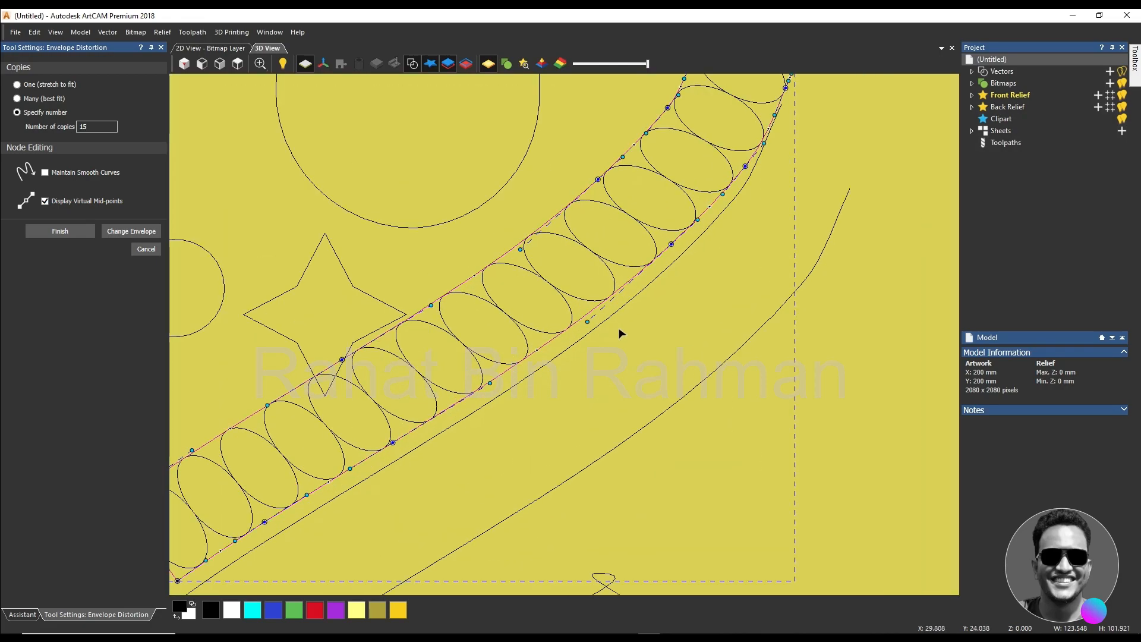
scroll(525, 331, "down", 3)
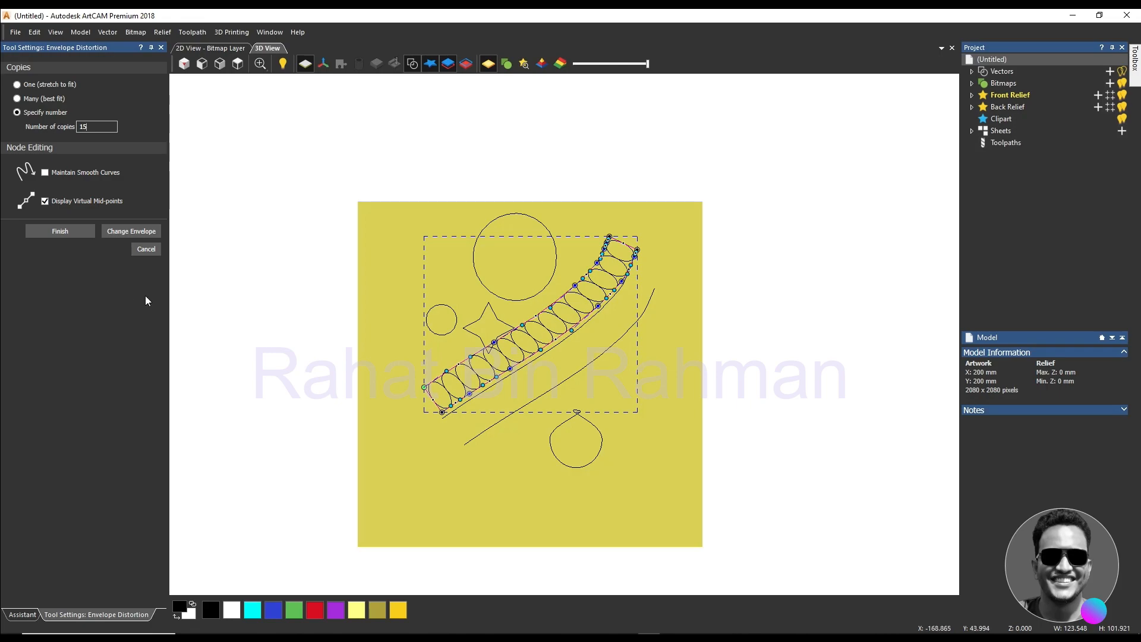
left_click(144, 250)
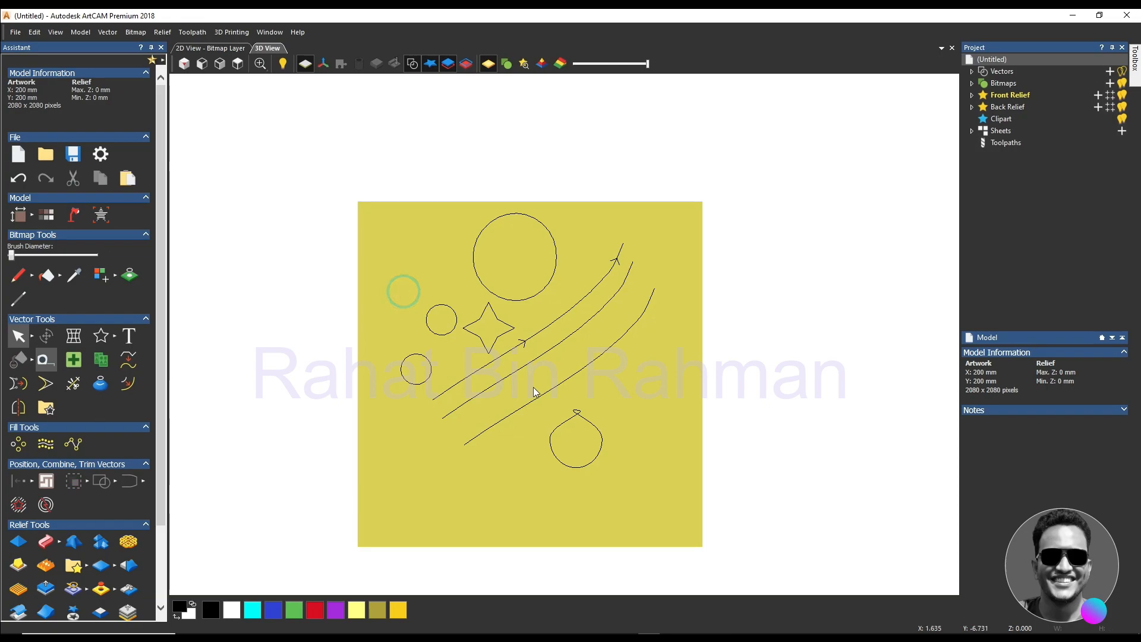
Step: Examine the start nodes of the middle and lowest open curves in node editing, leaving both curves unedited
scroll(511, 366, "up", 2)
left_click_drag(480, 352, 483, 355)
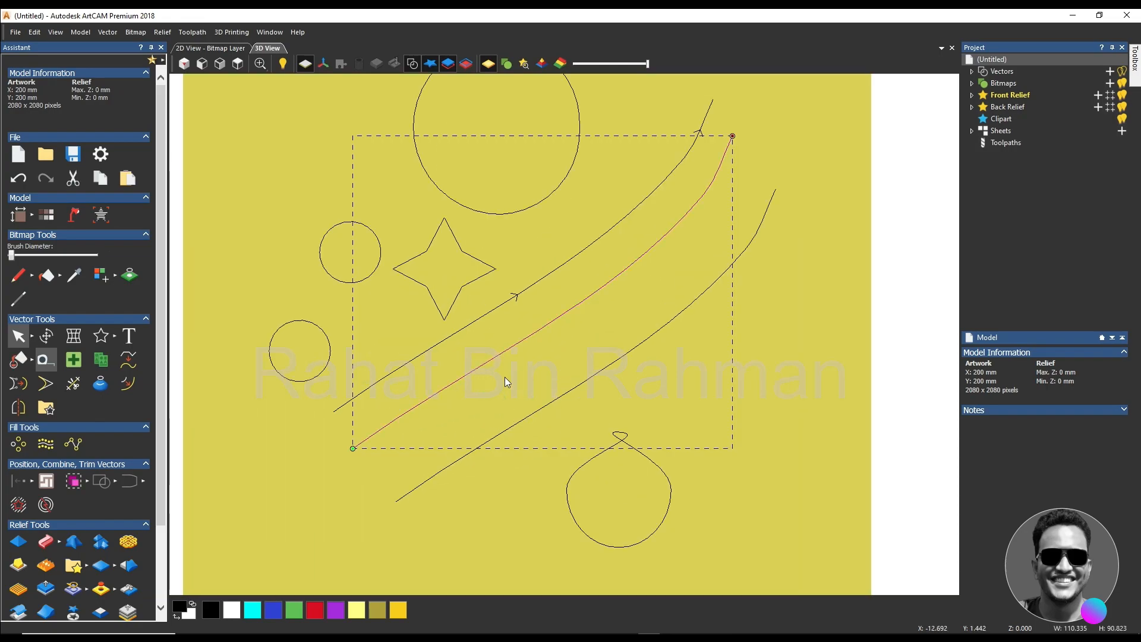
key("n")
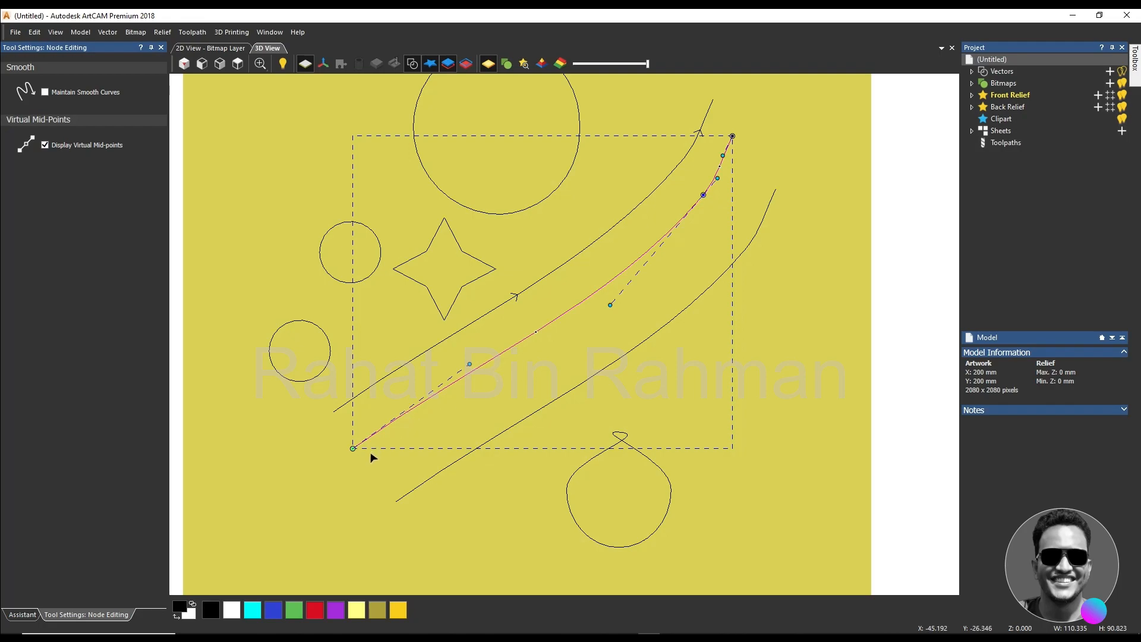
scroll(369, 455, "up", 3)
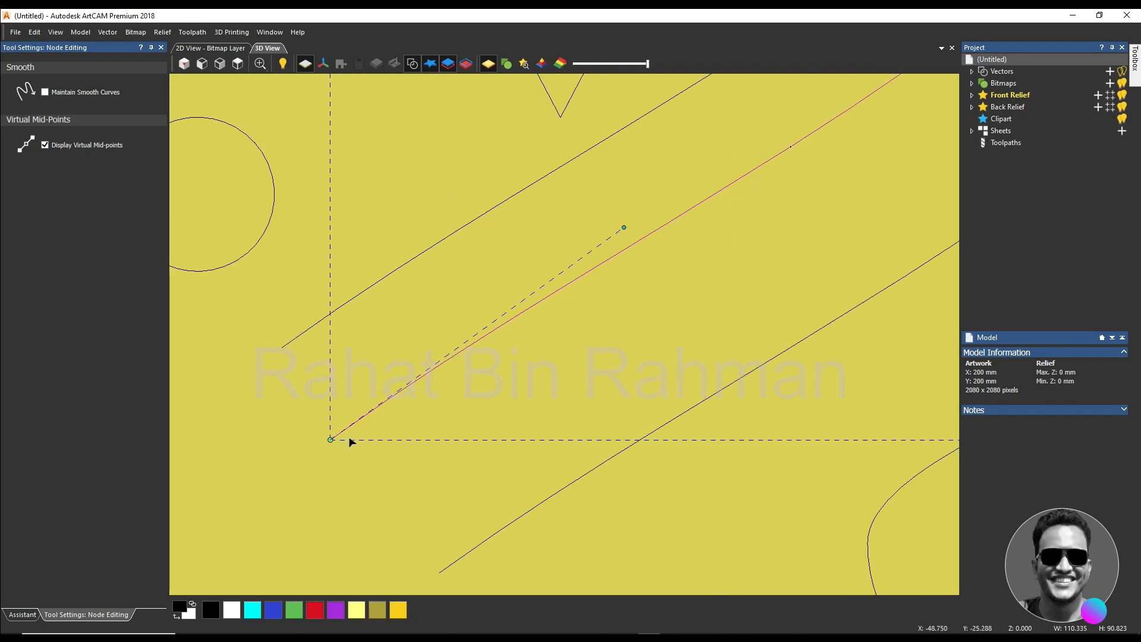
scroll(349, 439, "down", 4)
scroll(504, 379, "up", 3)
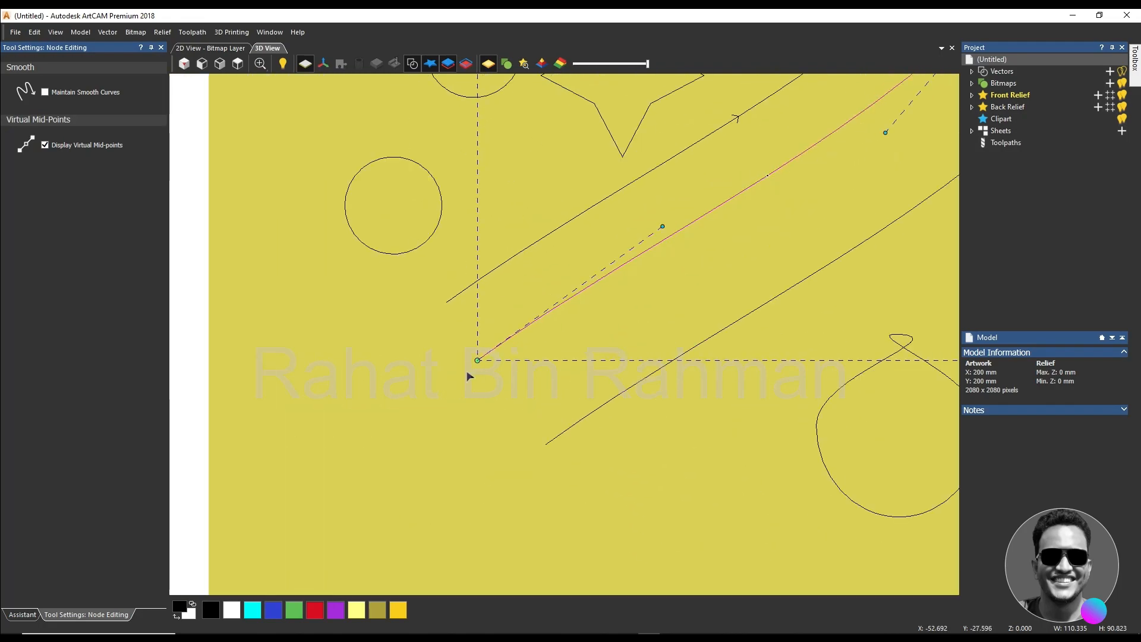
scroll(473, 371, "up", 3)
left_click(644, 491)
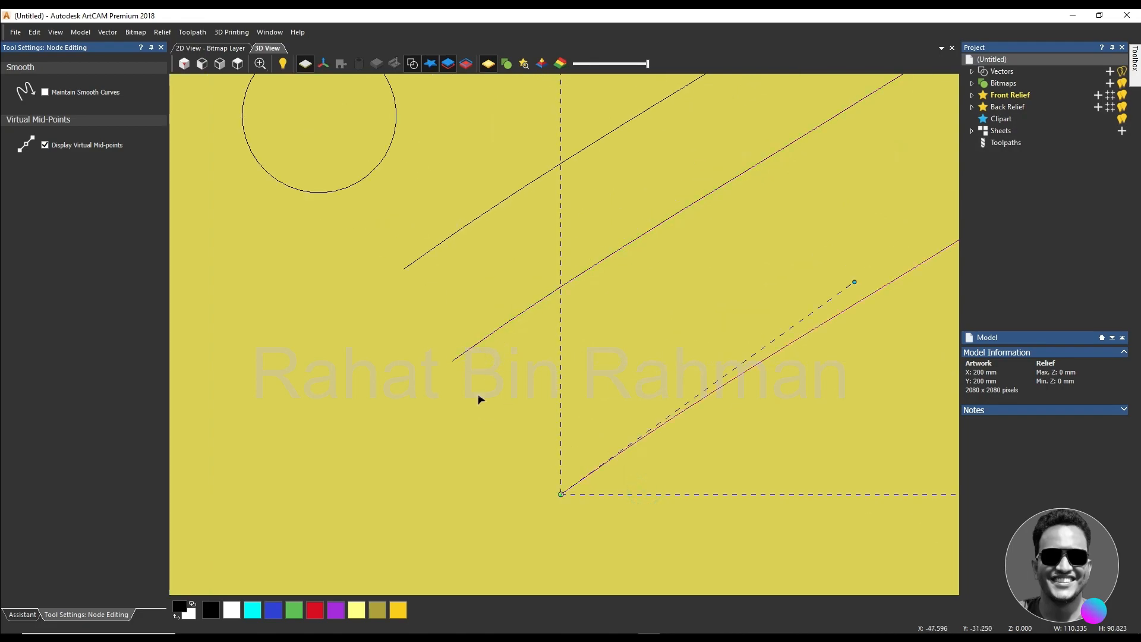
scroll(481, 399, "down", 3)
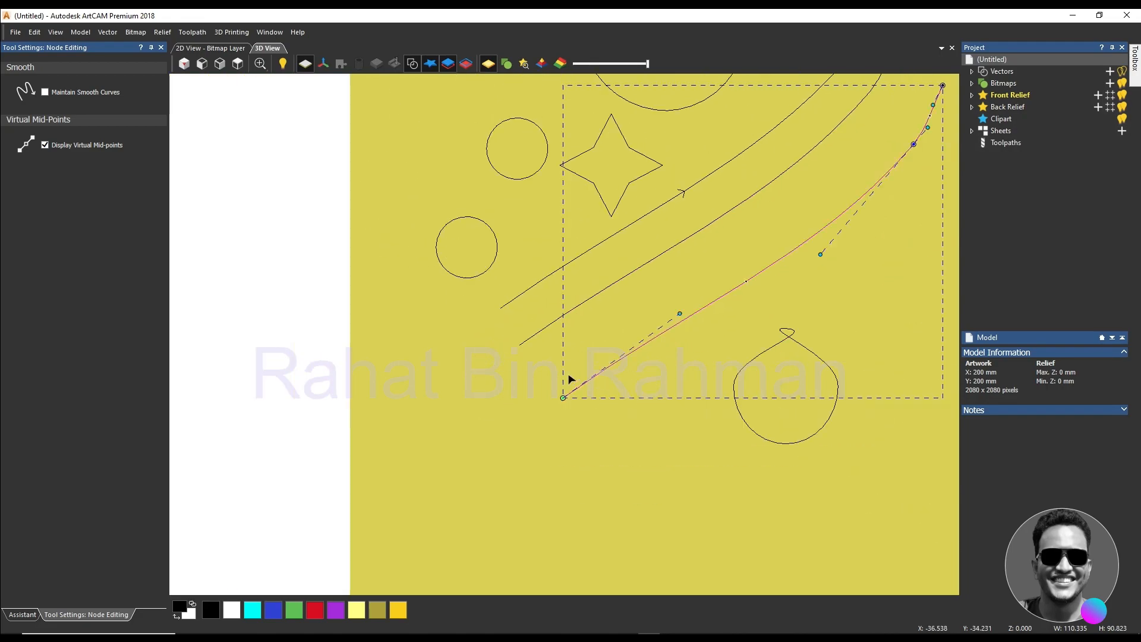
key("Escape")
left_click(583, 357)
scroll(584, 351, "down", 3)
scroll(597, 326, "up", 1)
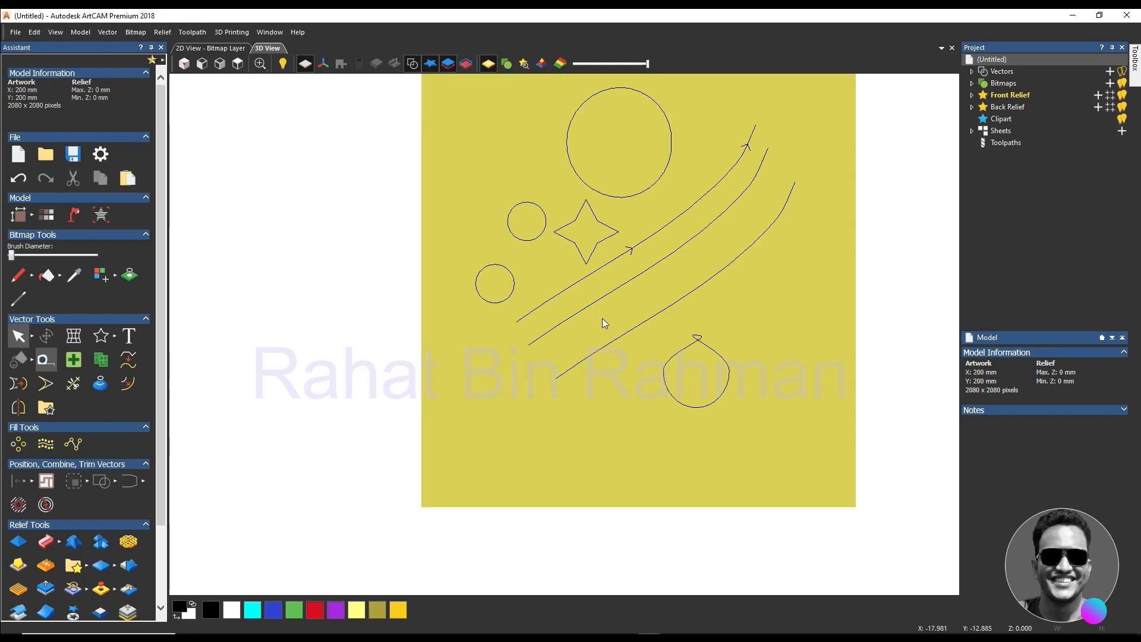
Step: Start an envelope distortion on the lower small circle and change the envelope type to Wrap between two curves
scroll(603, 323, "up", 2)
left_click_drag(501, 273, 388, 228)
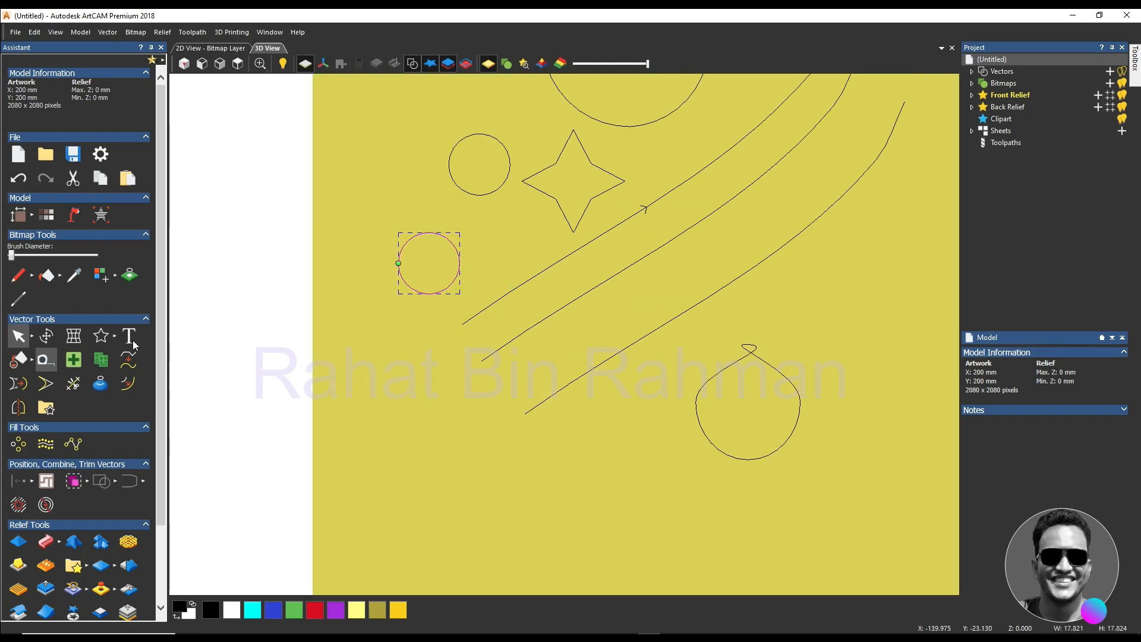
left_click(73, 336)
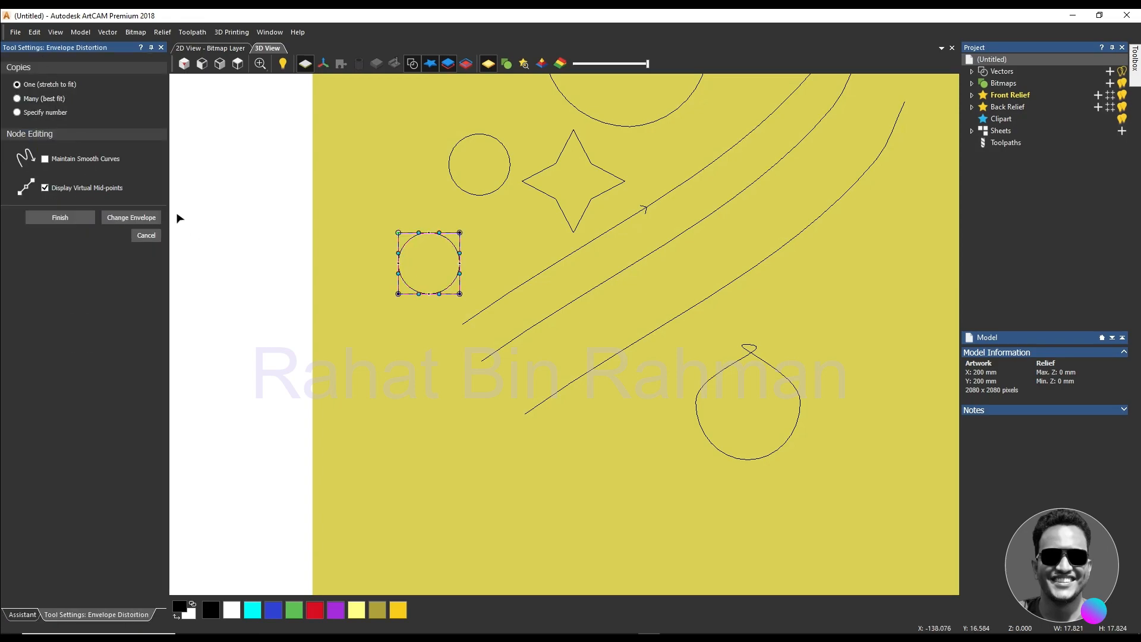
left_click(134, 218)
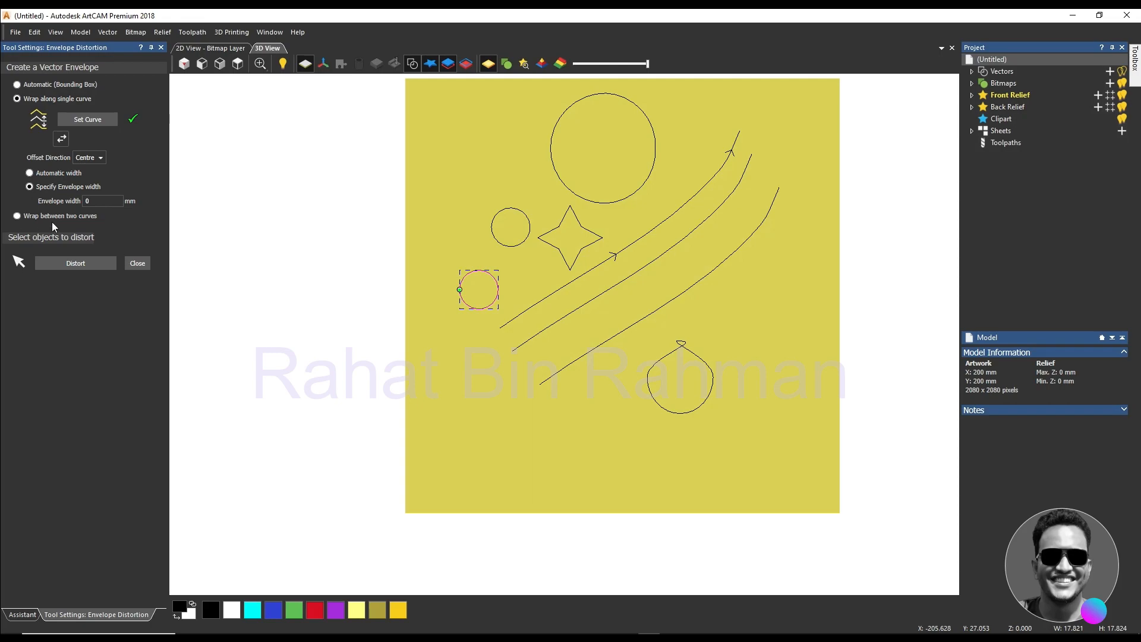
left_click(17, 216)
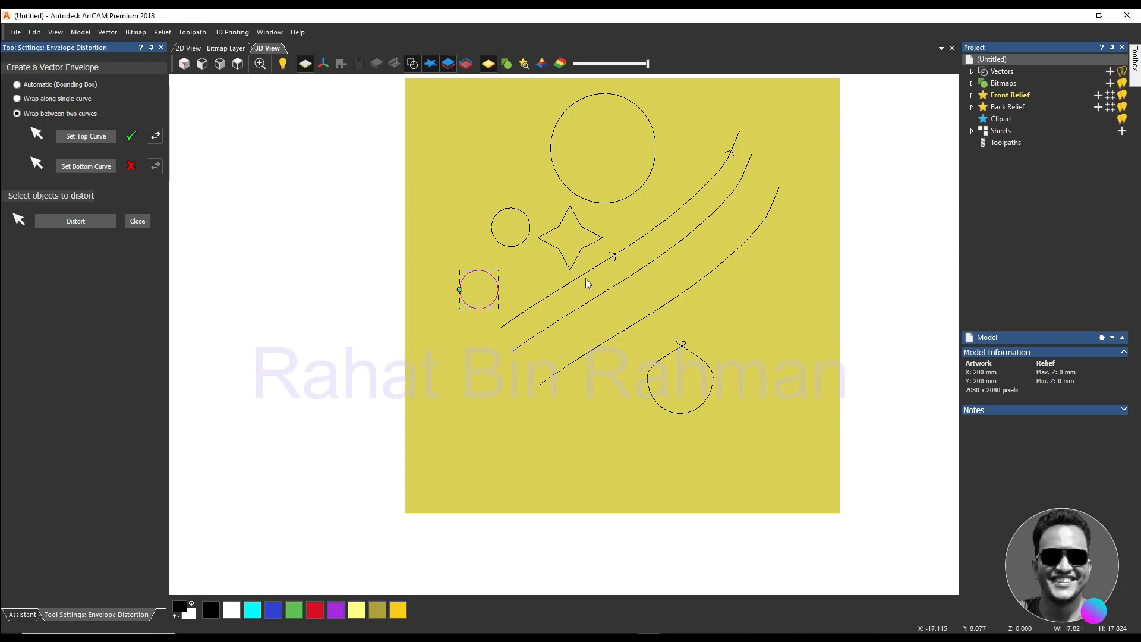
Step: Set the middle open curve as the top curve and the lowest open curve as the bottom curve
left_click(591, 297)
left_click(87, 137)
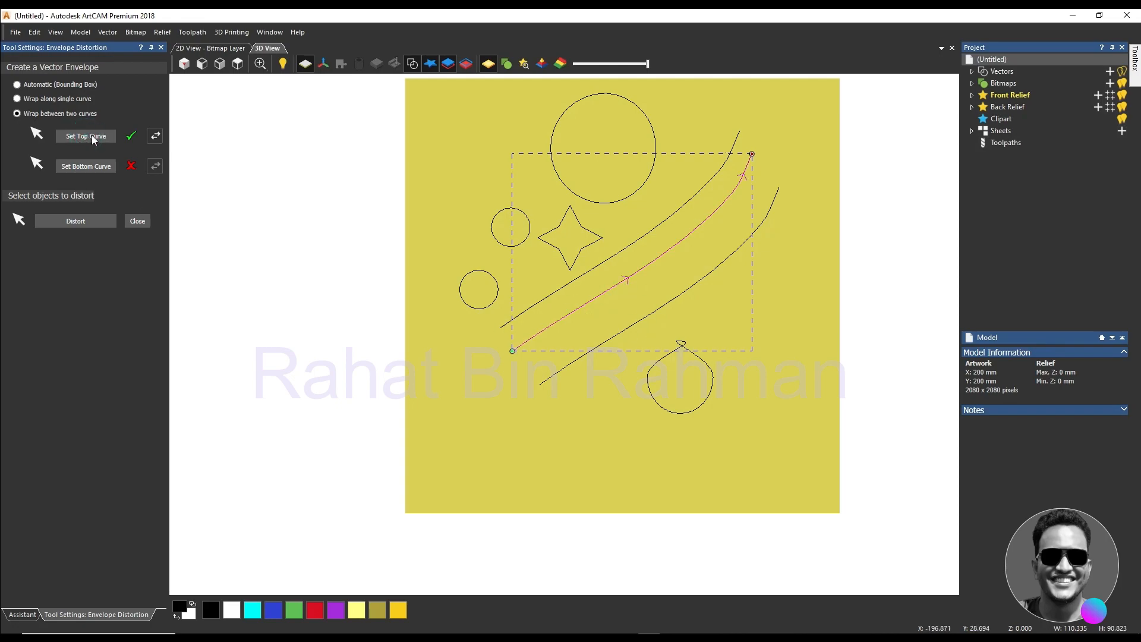
left_click_drag(610, 351, 569, 352)
key("ctrl+z")
left_click(619, 364)
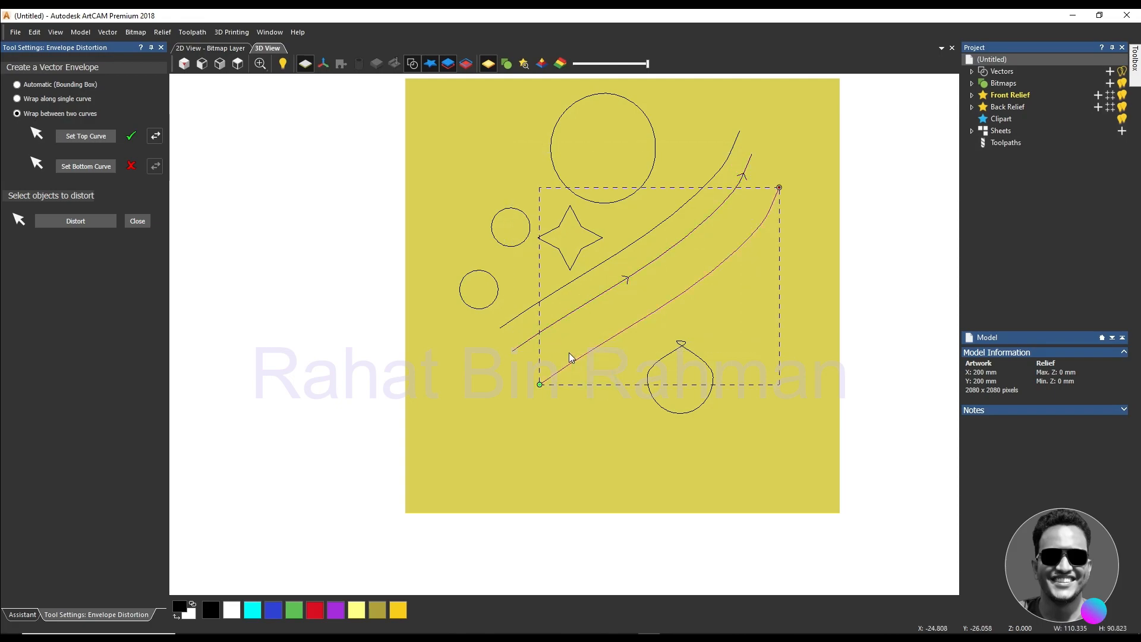
left_click(107, 167)
scroll(625, 338, "up", 3)
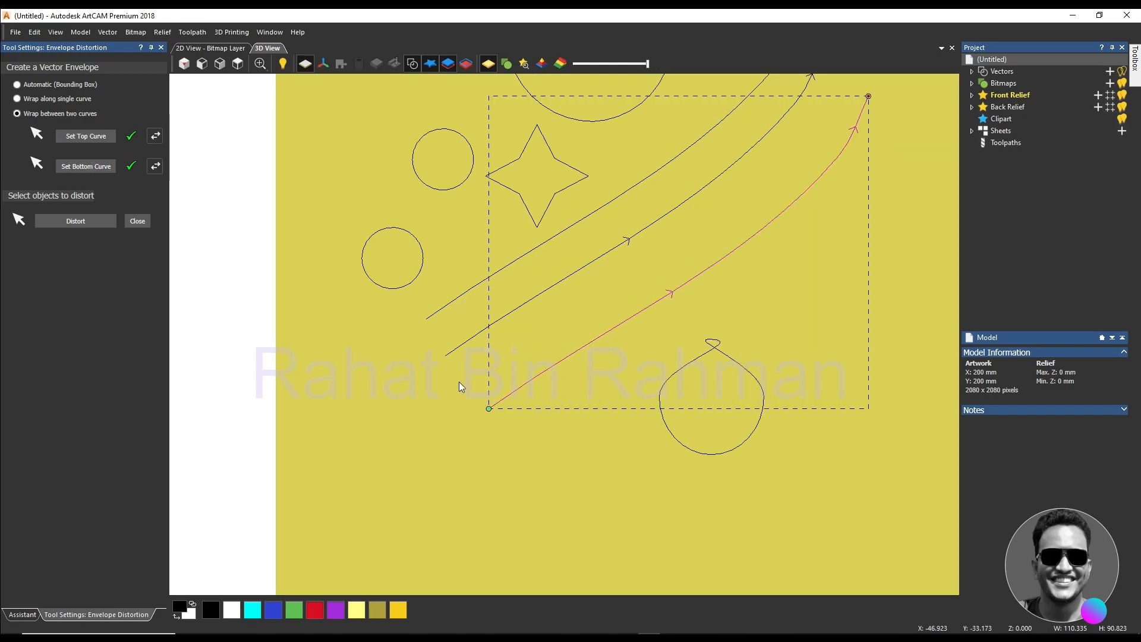
scroll(459, 381, "down", 3)
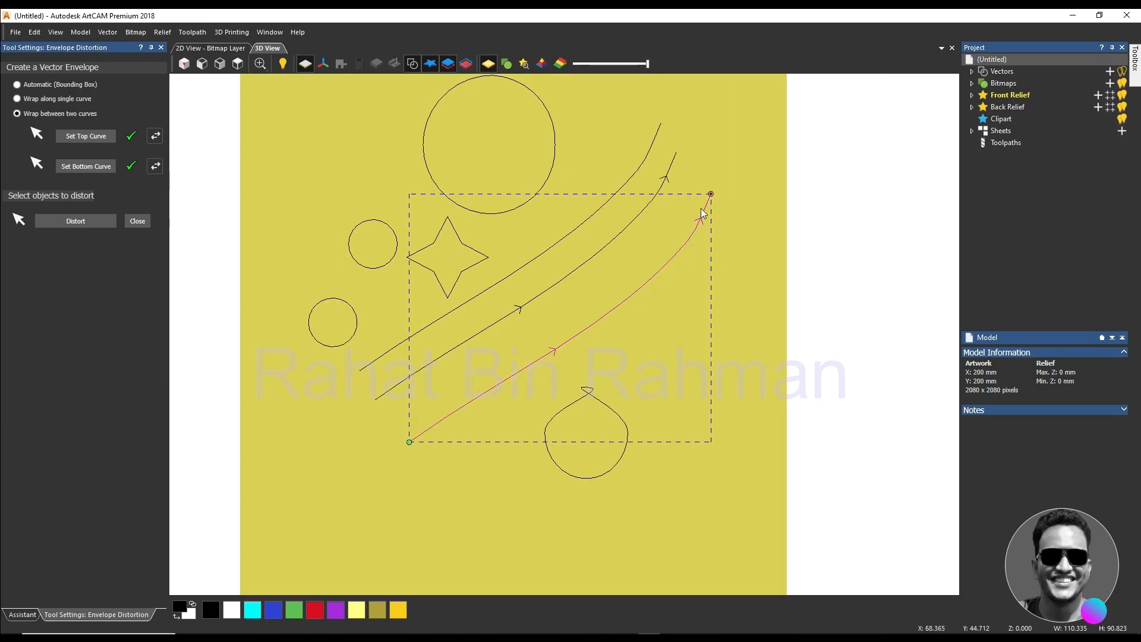
Step: Distort the lower small circle between the two curves and try the Many (best fit) copies option
left_click(357, 321)
left_click(87, 221)
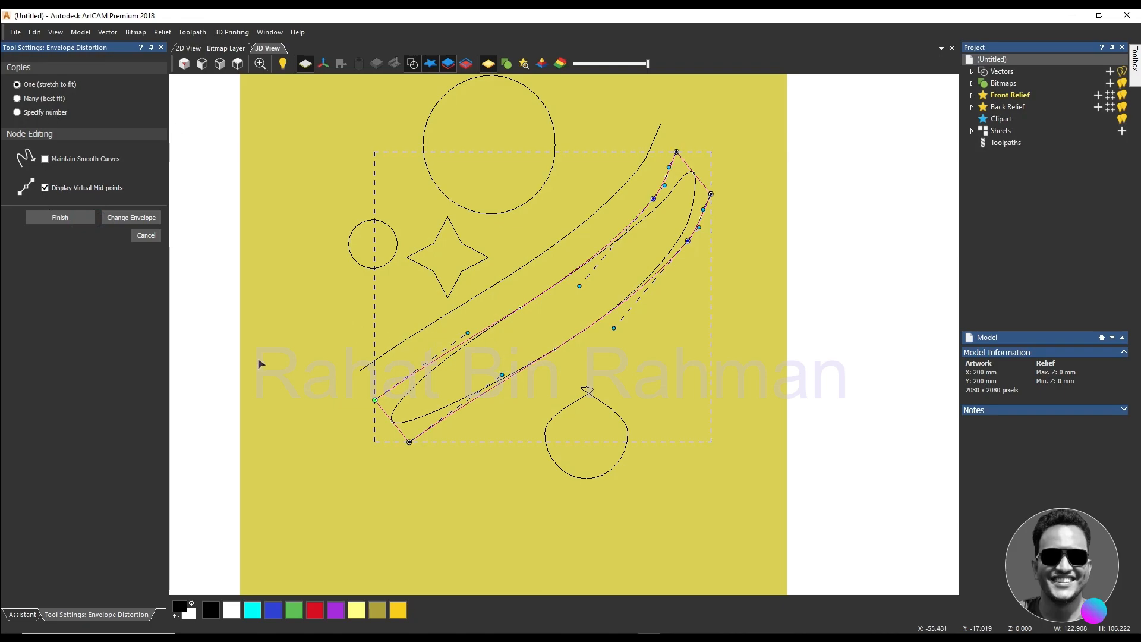
left_click(44, 100)
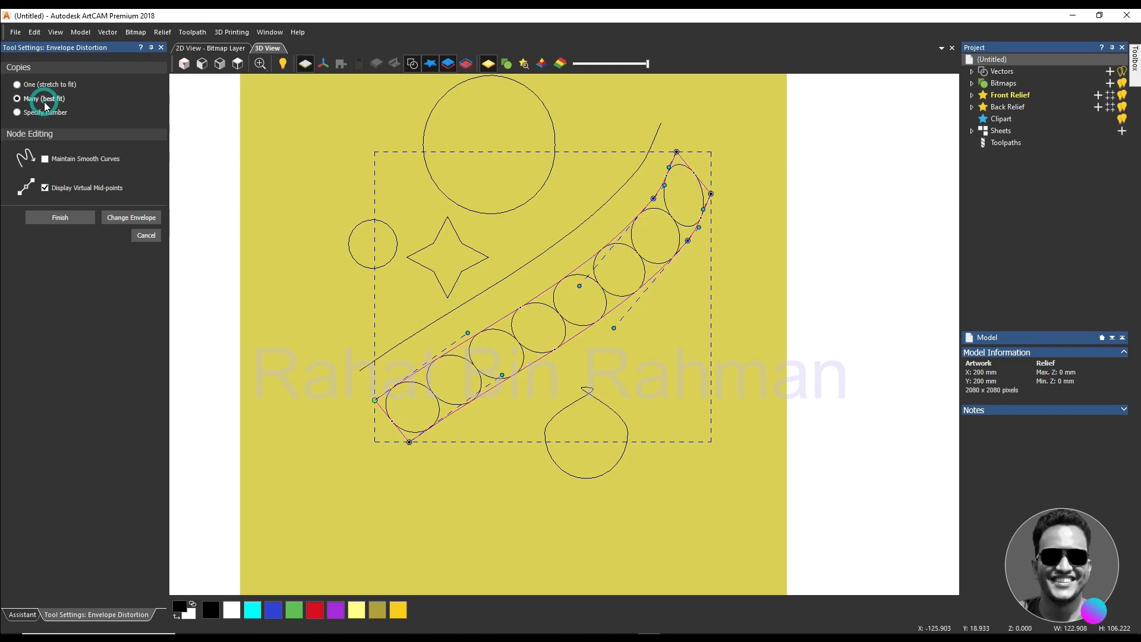
scroll(682, 279, "up", 2)
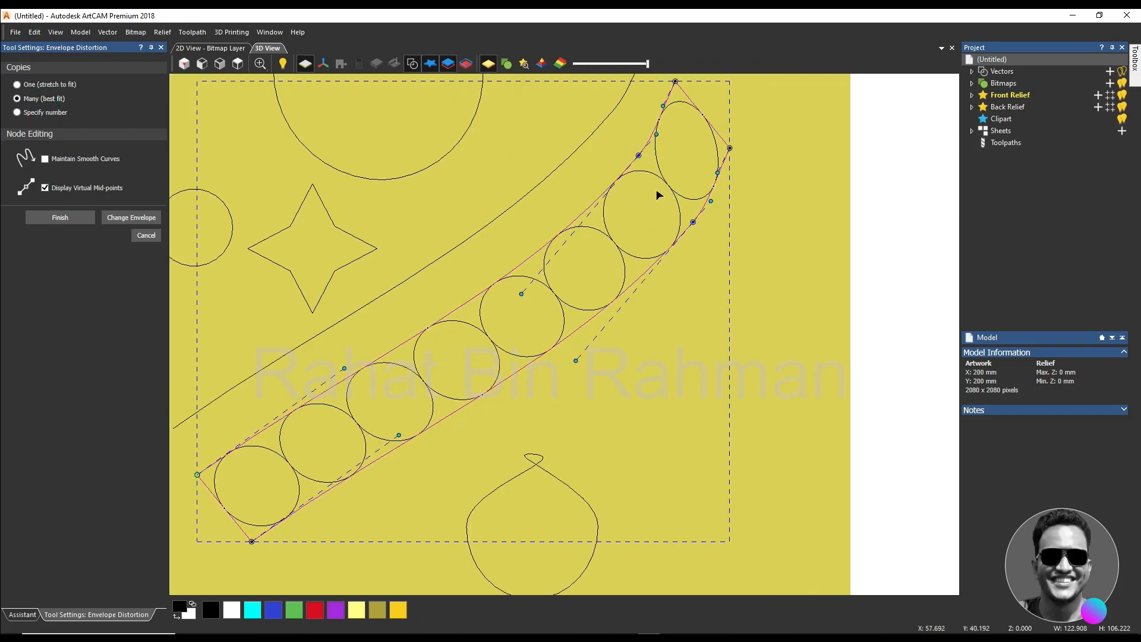
scroll(493, 281, "down", 2)
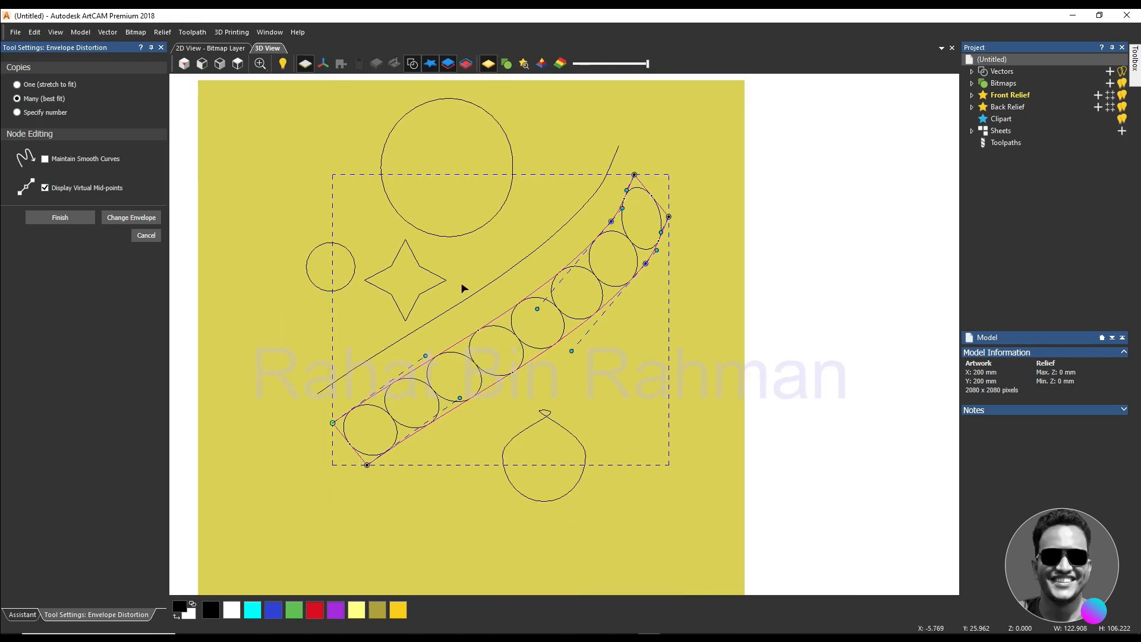
Step: Switch the copies option to Specify number and fit 20 circle copies between the two curves
left_click(51, 112)
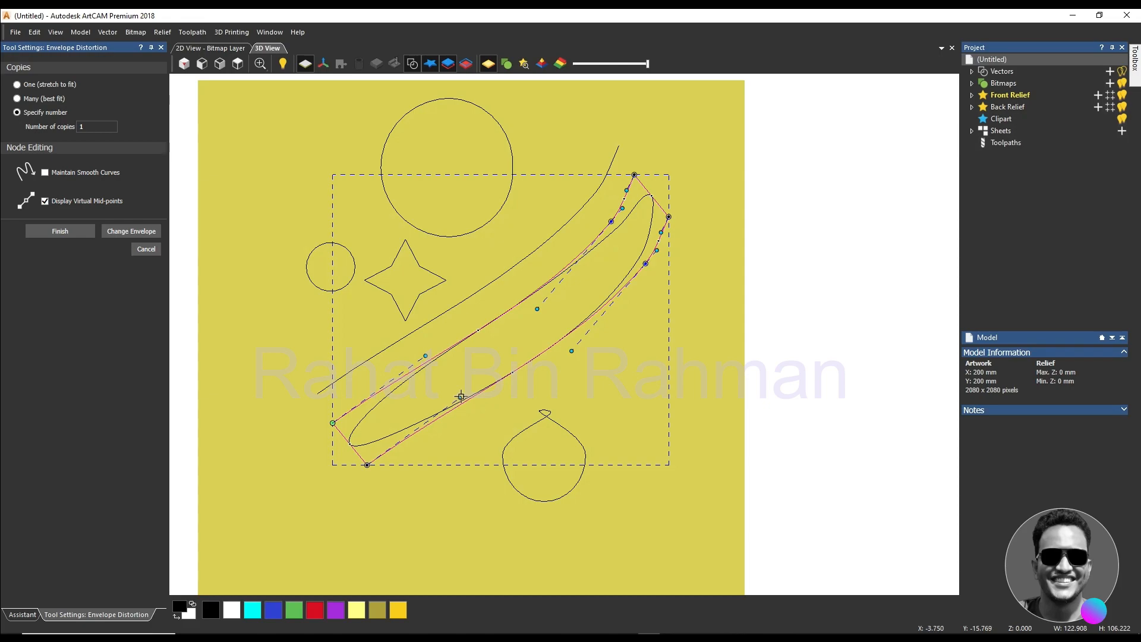
left_click_drag(96, 126, 76, 132)
type("20")
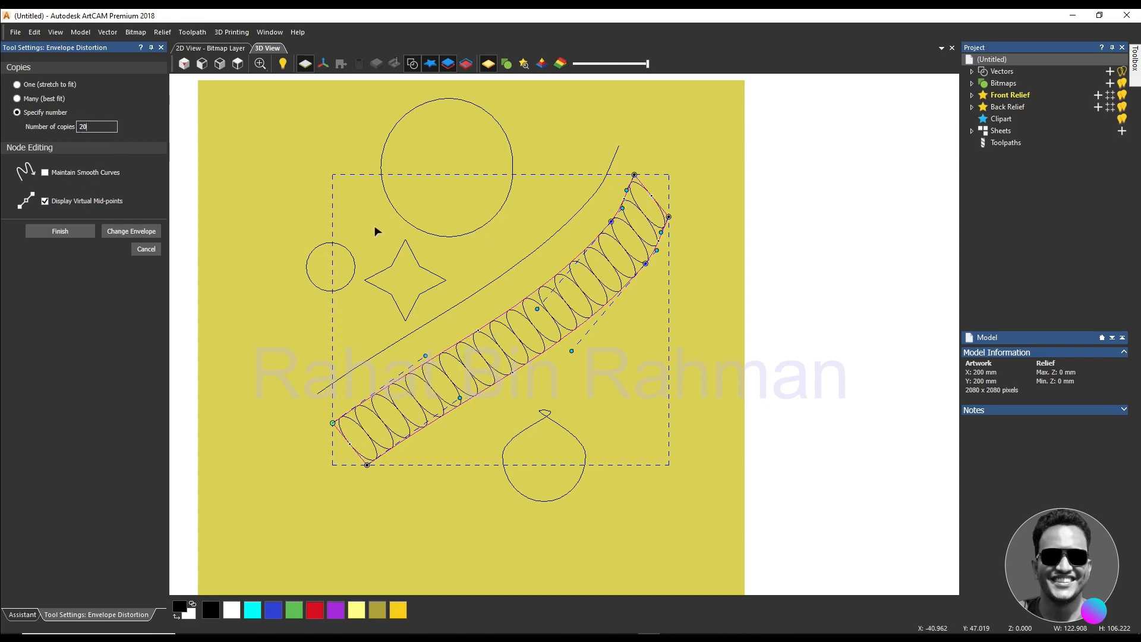
Step: Set the number of circle copies to 9, finish the envelope distortion and deselect the result
left_click_drag(96, 127, 48, 127)
type("9")
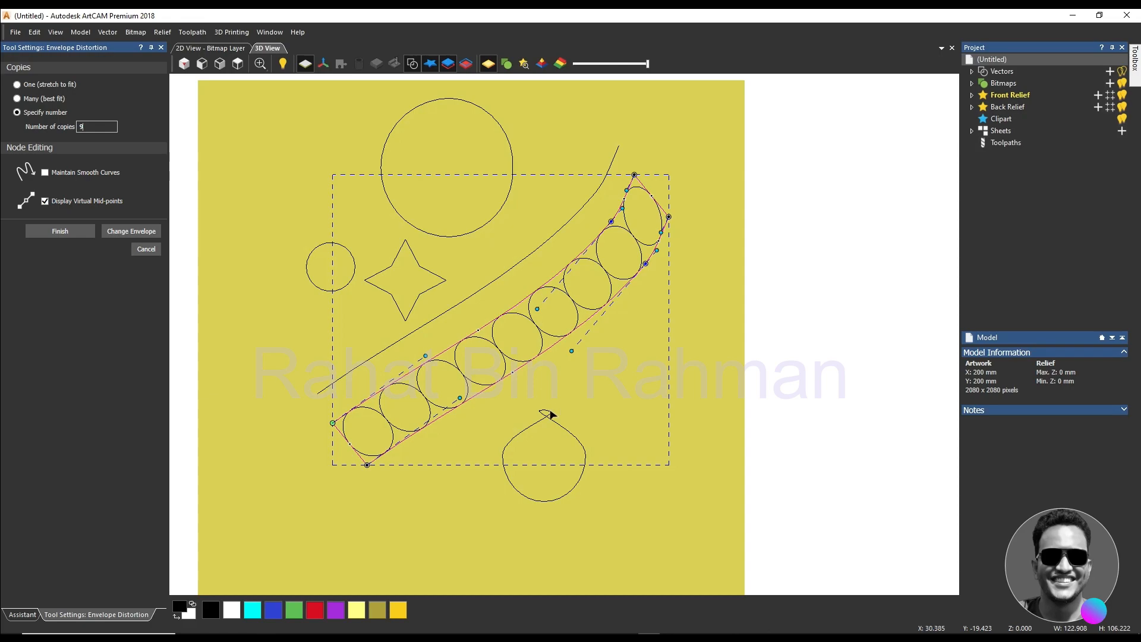
scroll(538, 394, "up", 1)
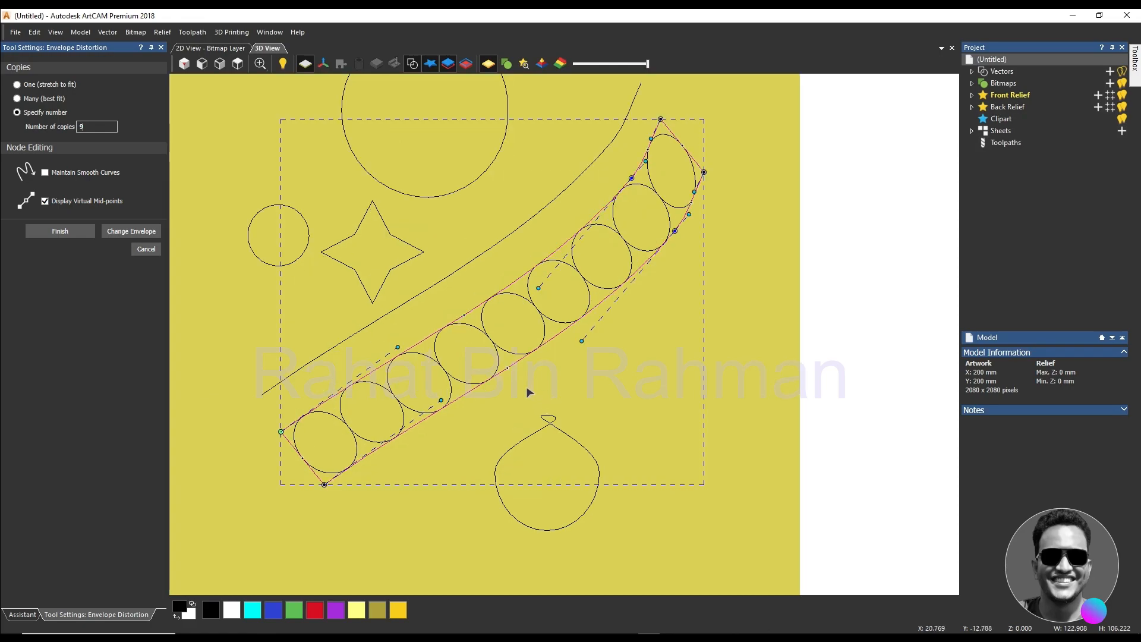
scroll(506, 349, "up", 4)
scroll(505, 347, "down", 5)
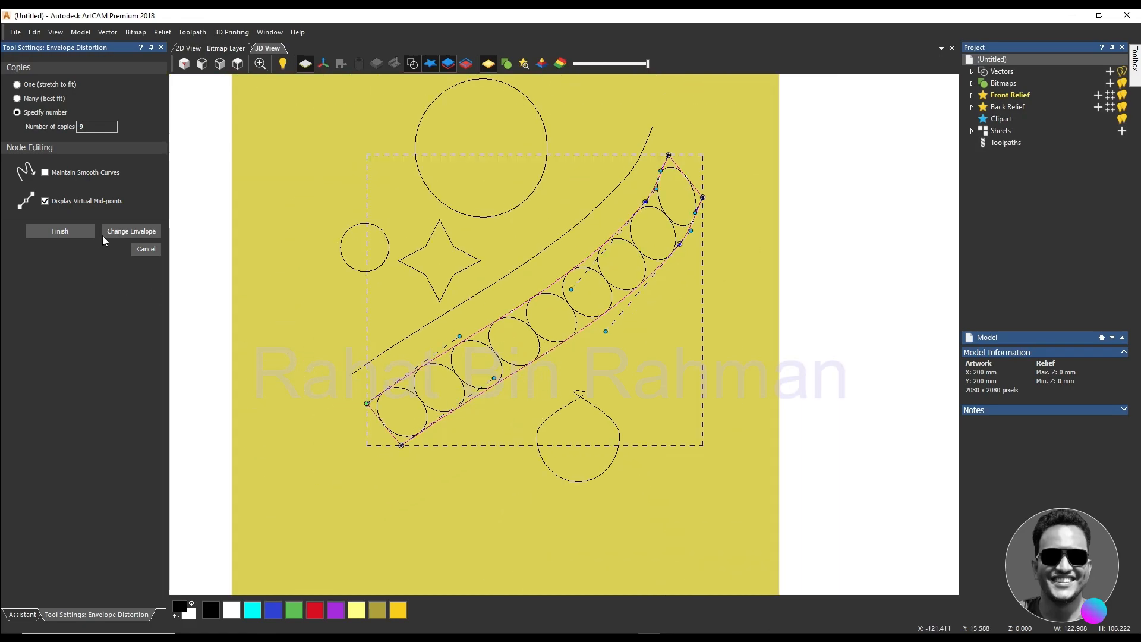
left_click(79, 233)
left_click(352, 344)
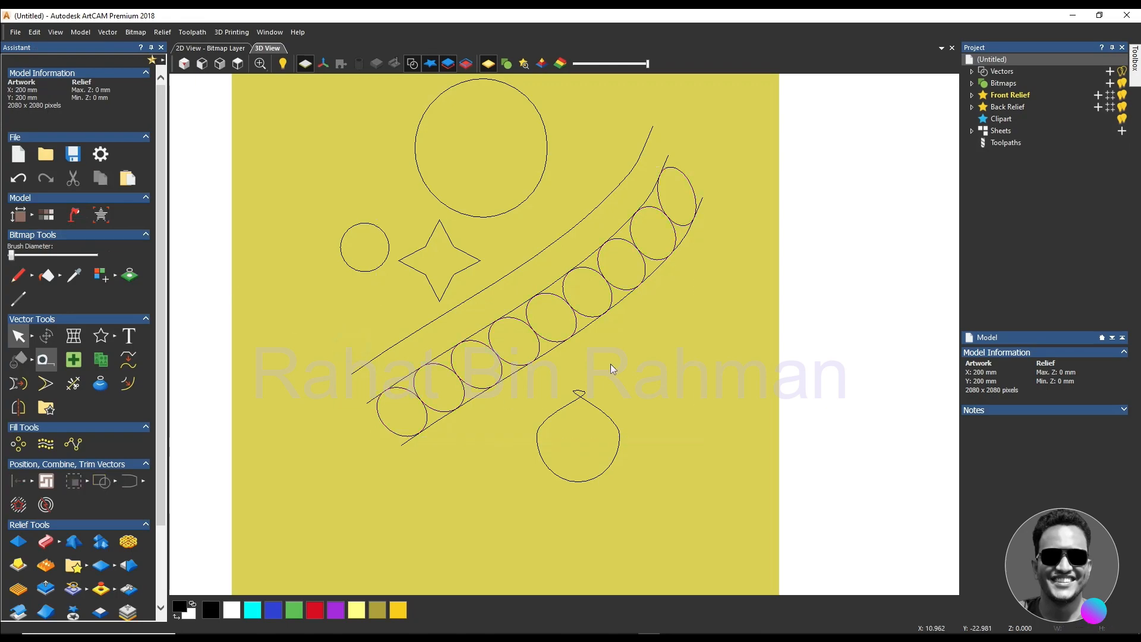
Step: Select the remaining small circle beside the star and move it slightly down, farther away from the star
scroll(595, 363, "up", 3)
scroll(522, 324, "up", 2)
scroll(535, 327, "down", 7)
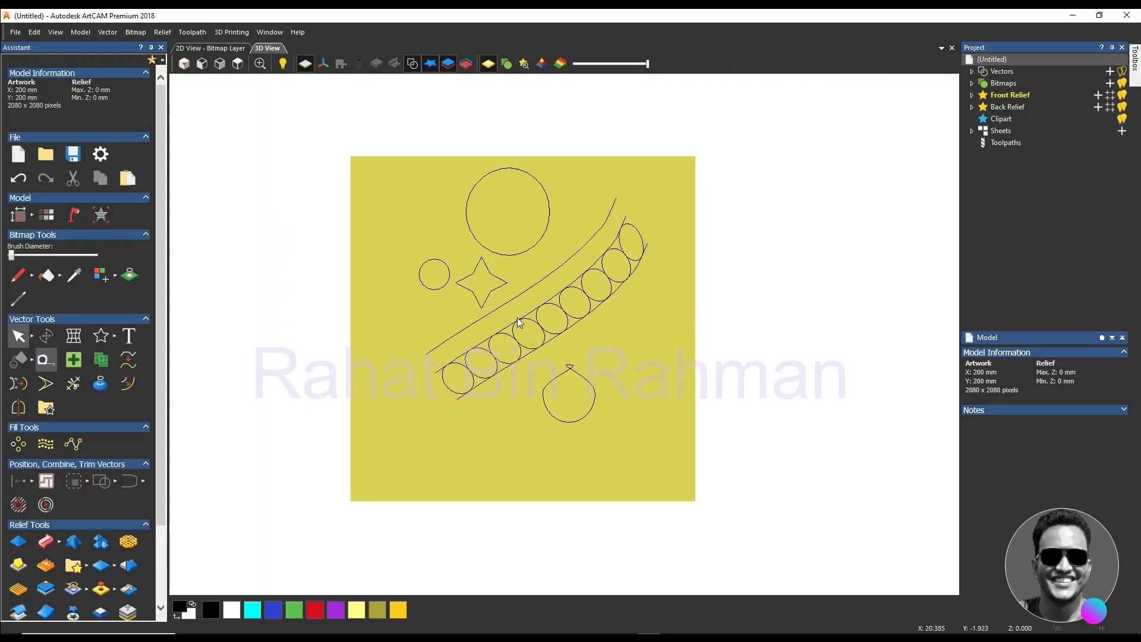
scroll(426, 307, "up", 3)
left_click(503, 292)
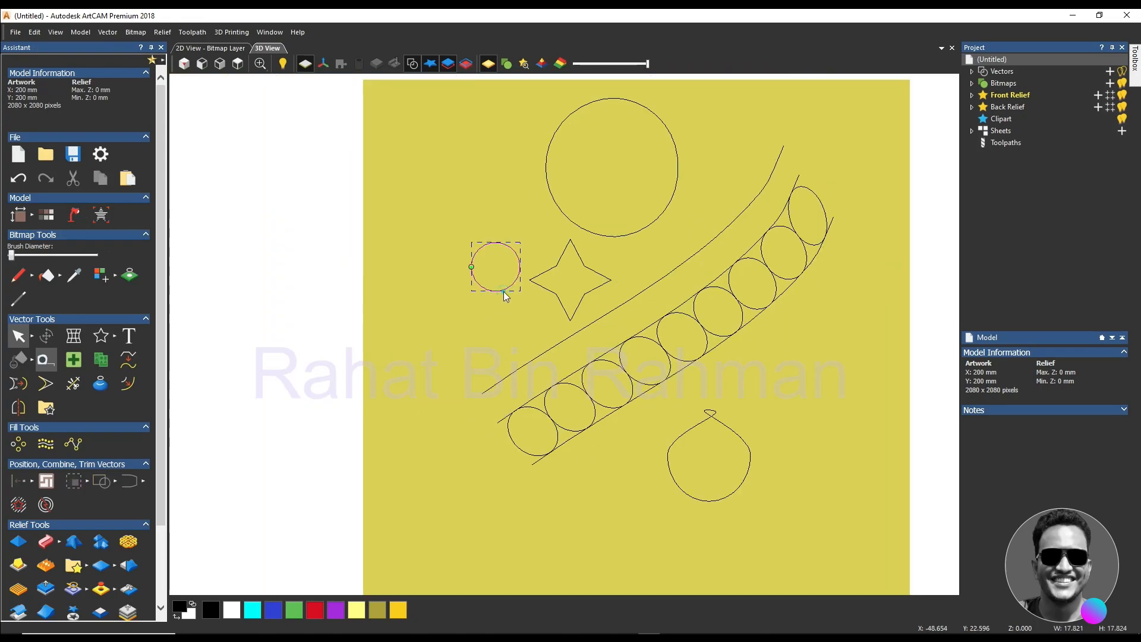
left_click(501, 319)
left_click(494, 339)
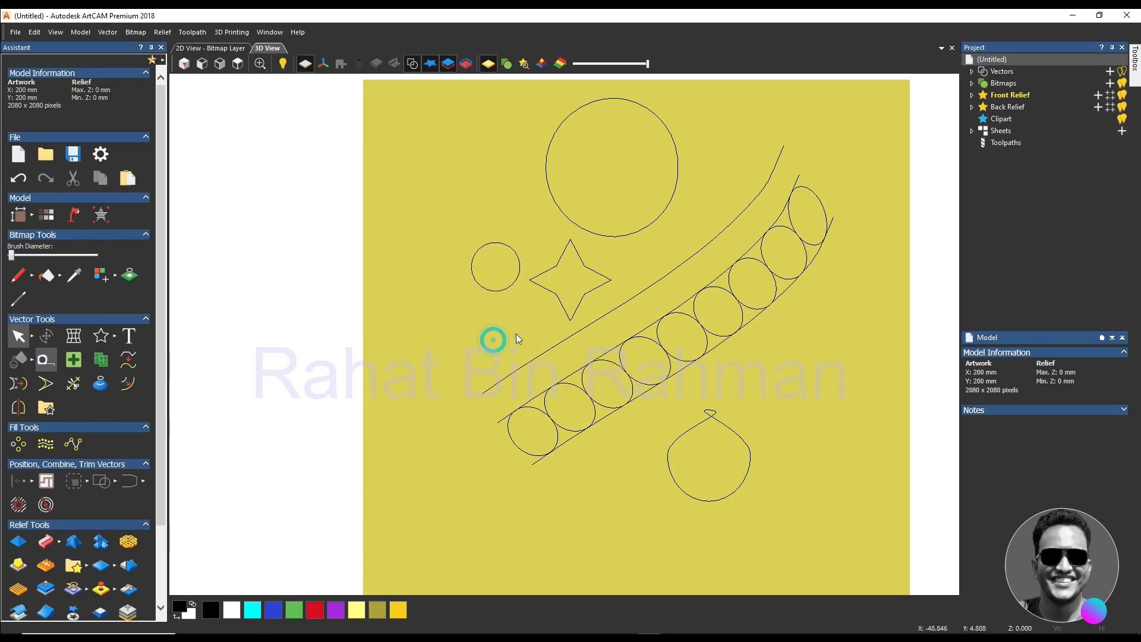
left_click_drag(516, 301, 474, 257)
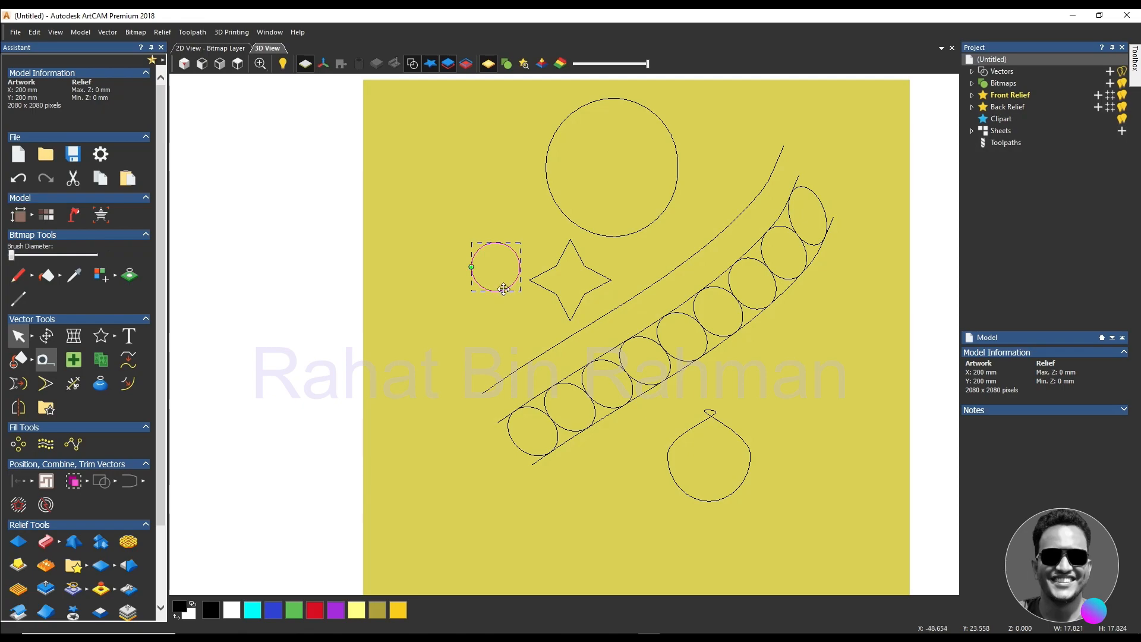
left_click_drag(499, 289, 440, 290)
Step: Copy the small circle beside the star, paste the duplicate in the same place and deselect it
left_click(477, 356)
right_click(439, 289)
left_click(474, 317)
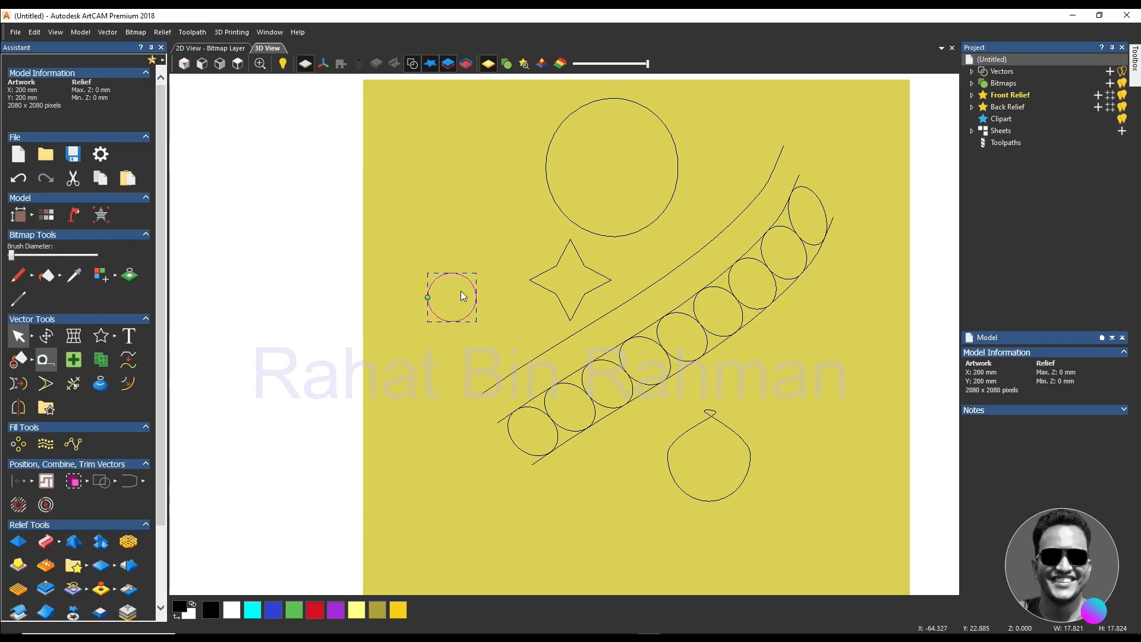
right_click(461, 292)
mouse_move(510, 337)
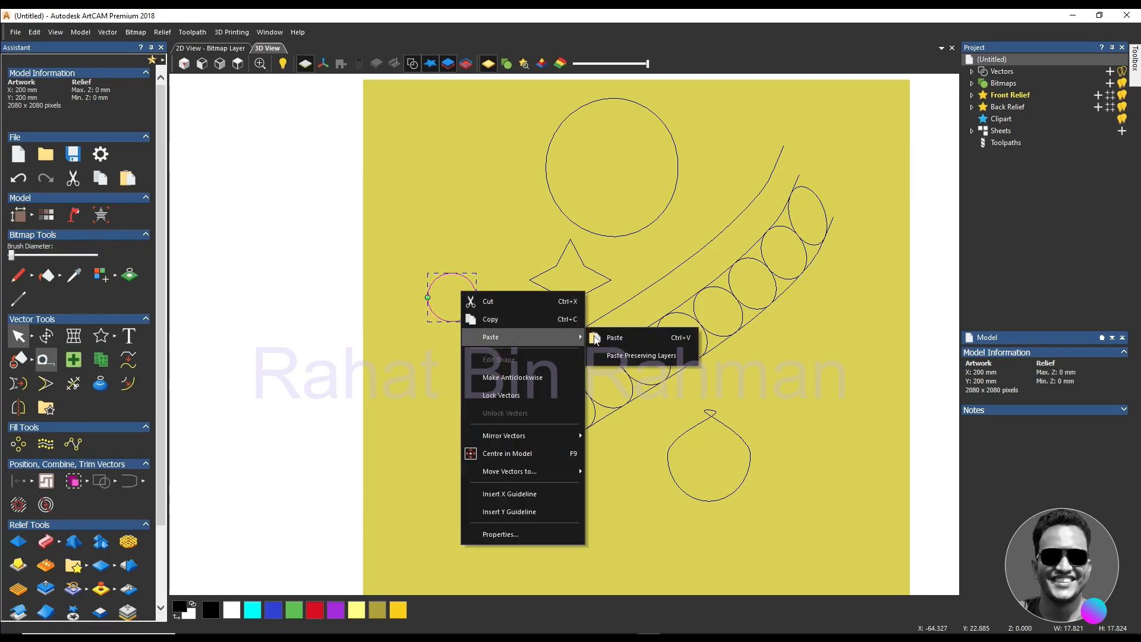
left_click(595, 338)
left_click(482, 331)
Step: Examine the small circle, the distorted circle and the row of circles between the curves for vector flaws
scroll(473, 311, "up", 3)
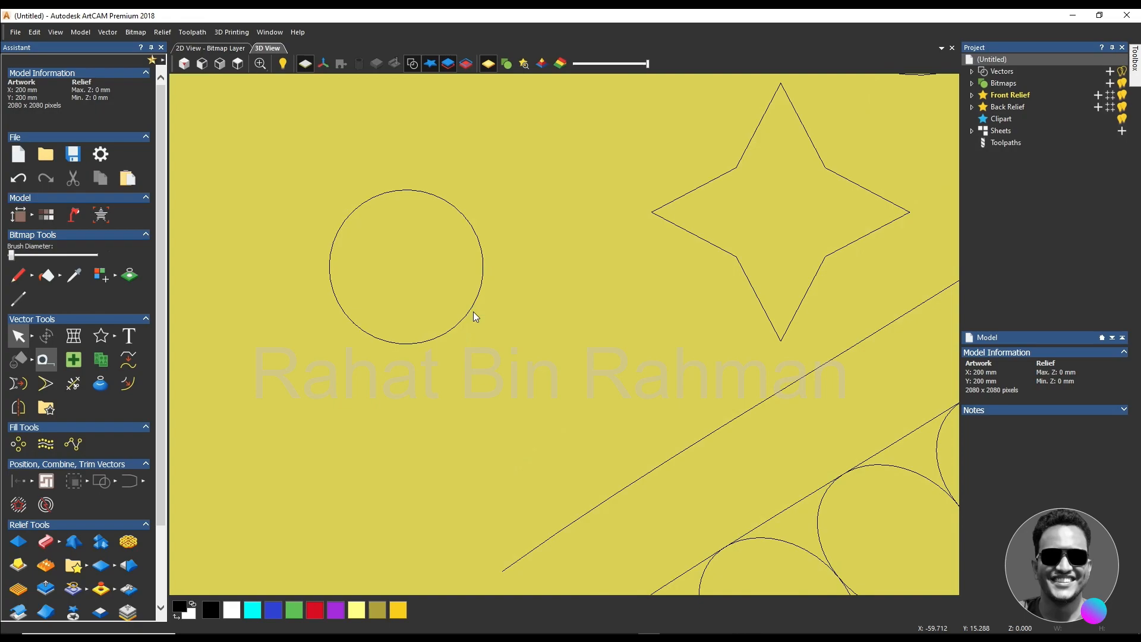
scroll(473, 312, "down", 3)
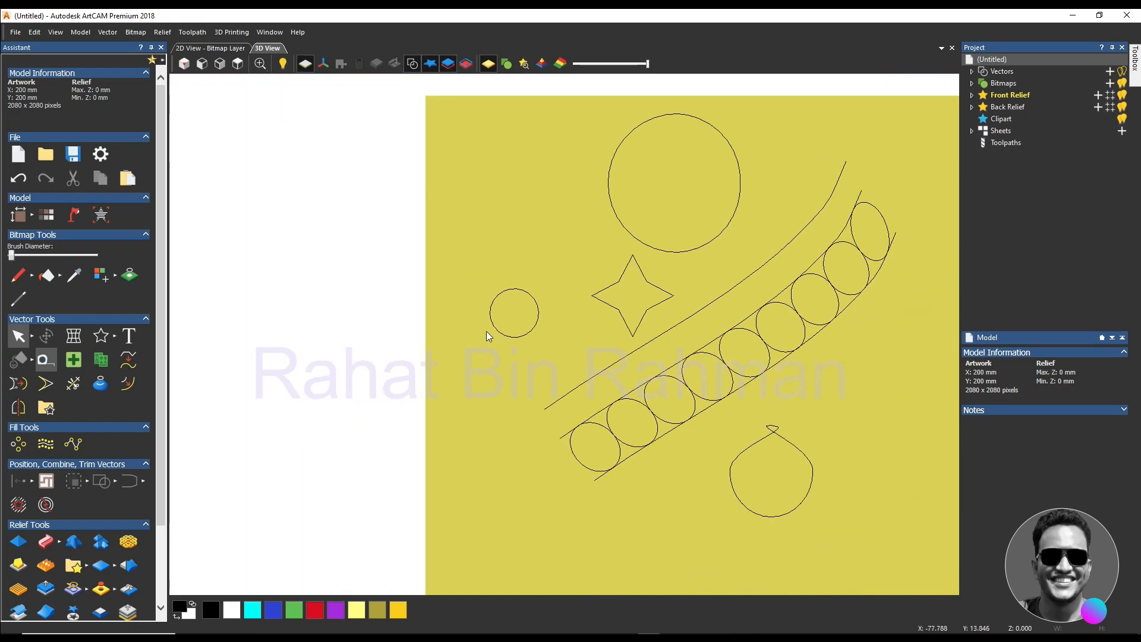
scroll(486, 331, "down", 2)
scroll(671, 345, "up", 2)
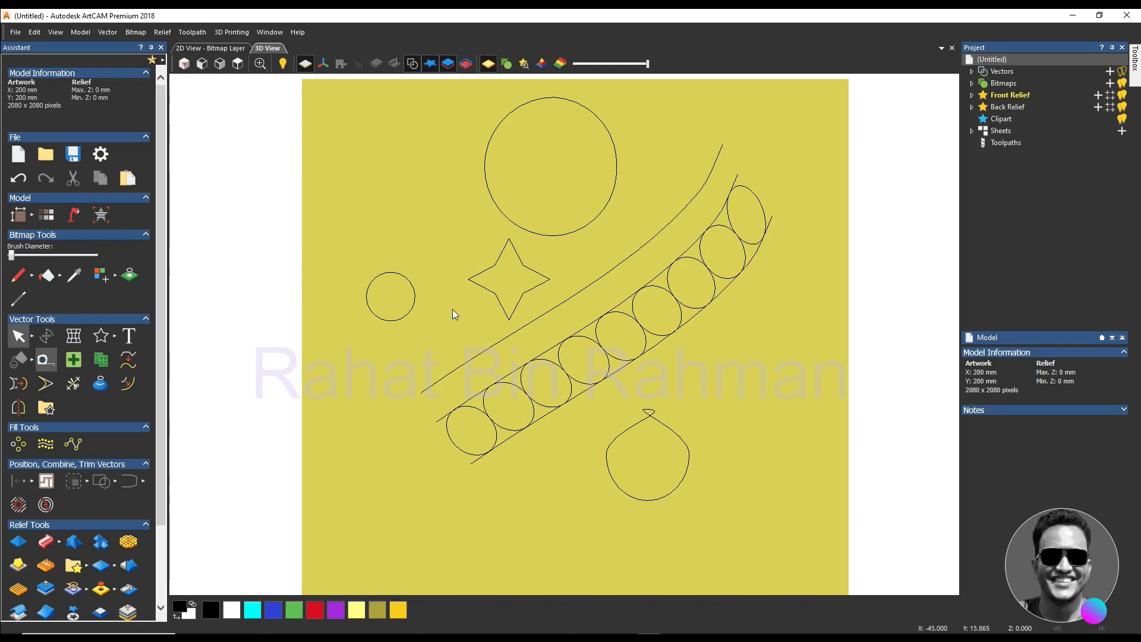
scroll(448, 309, "down", 1)
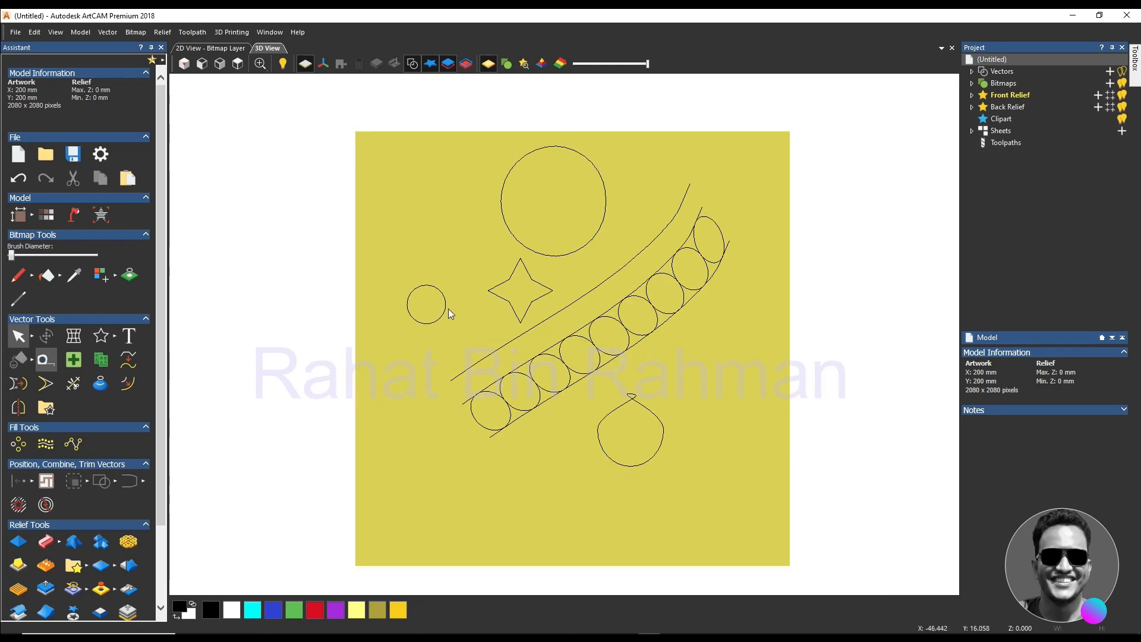
scroll(680, 390, "up", 5)
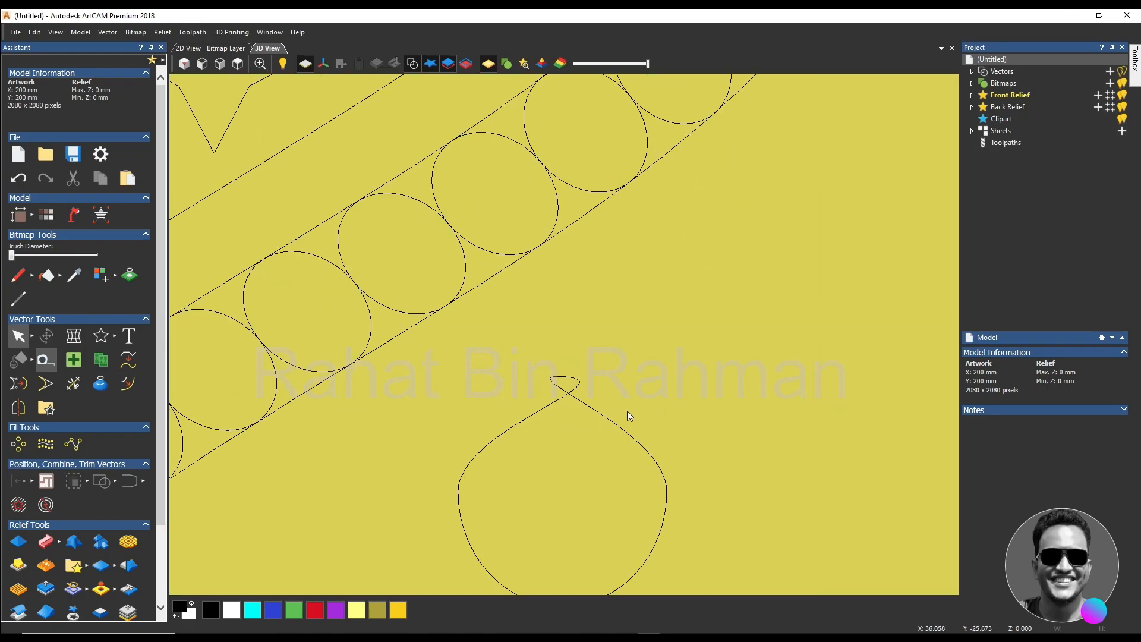
scroll(523, 363, "down", 3)
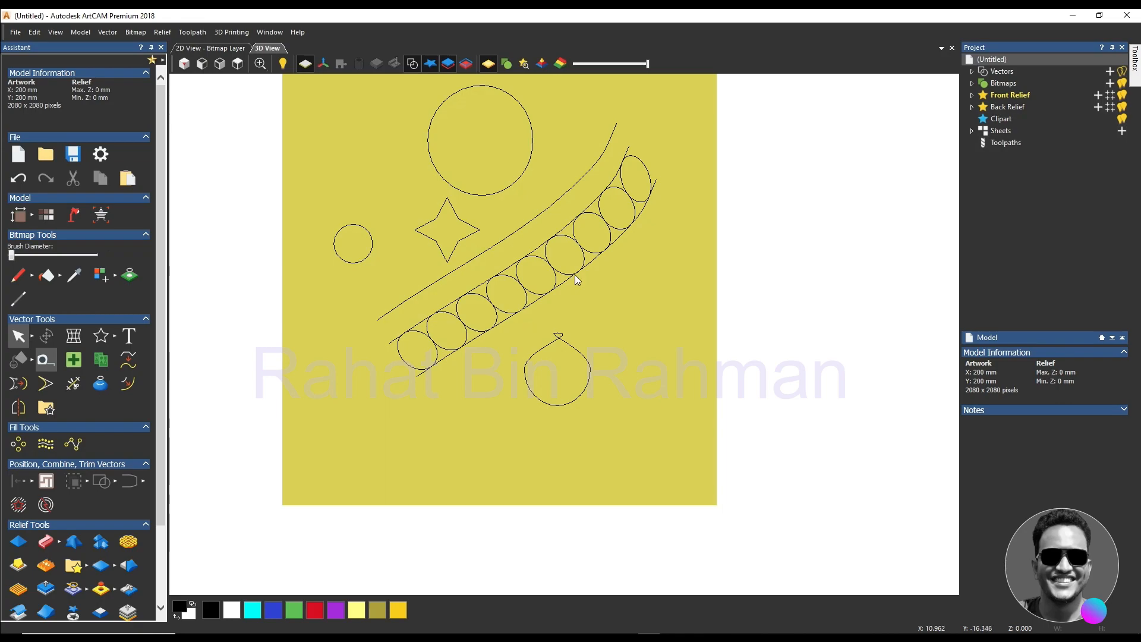
scroll(577, 187, "up", 4)
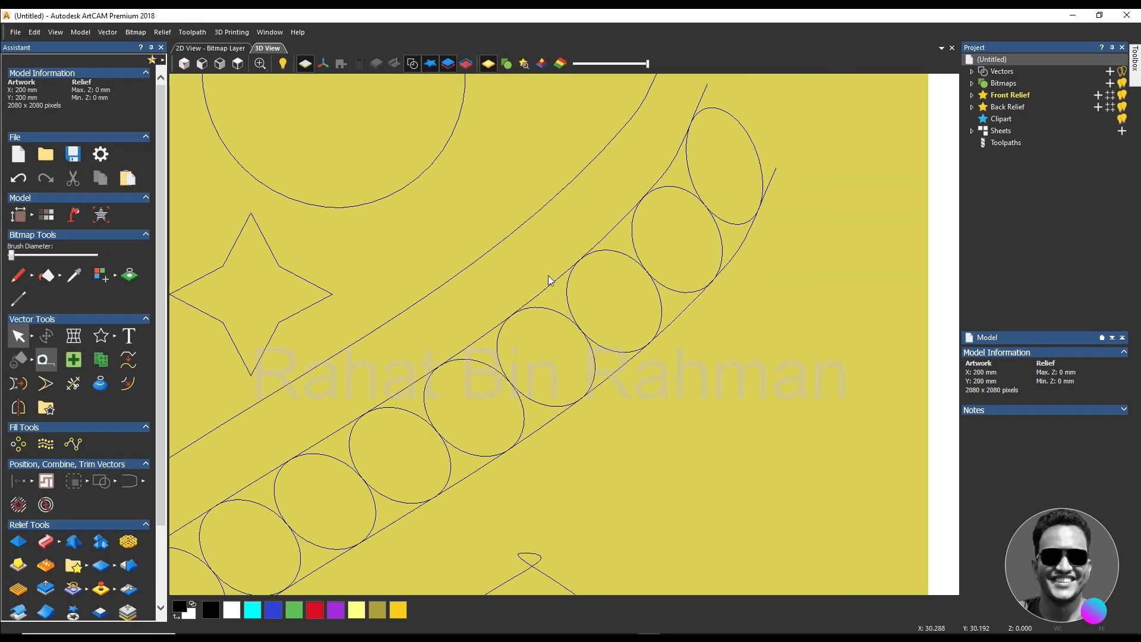
scroll(547, 276, "down", 4)
scroll(621, 217, "up", 5)
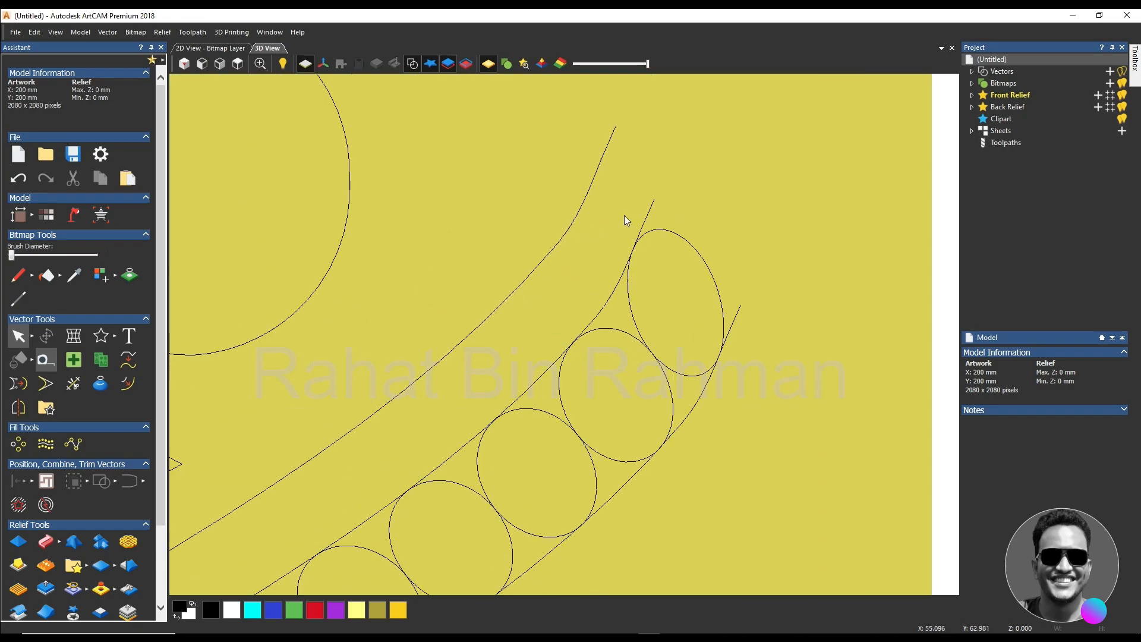
scroll(625, 215, "down", 5)
scroll(559, 393, "up", 5)
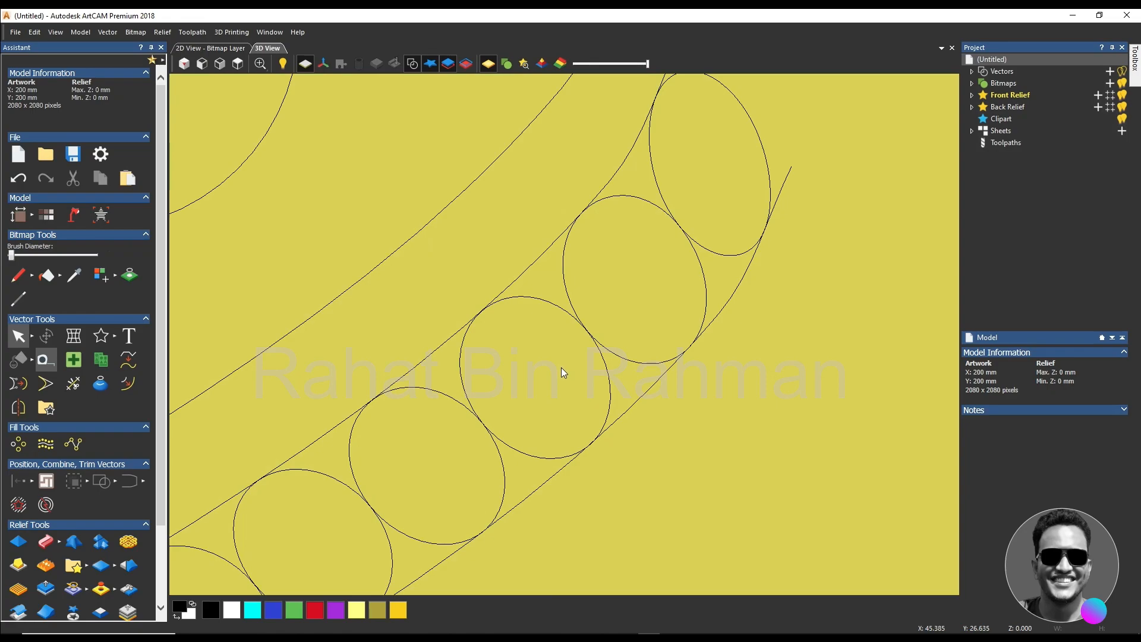
scroll(561, 372, "down", 3)
scroll(561, 369, "up", 4)
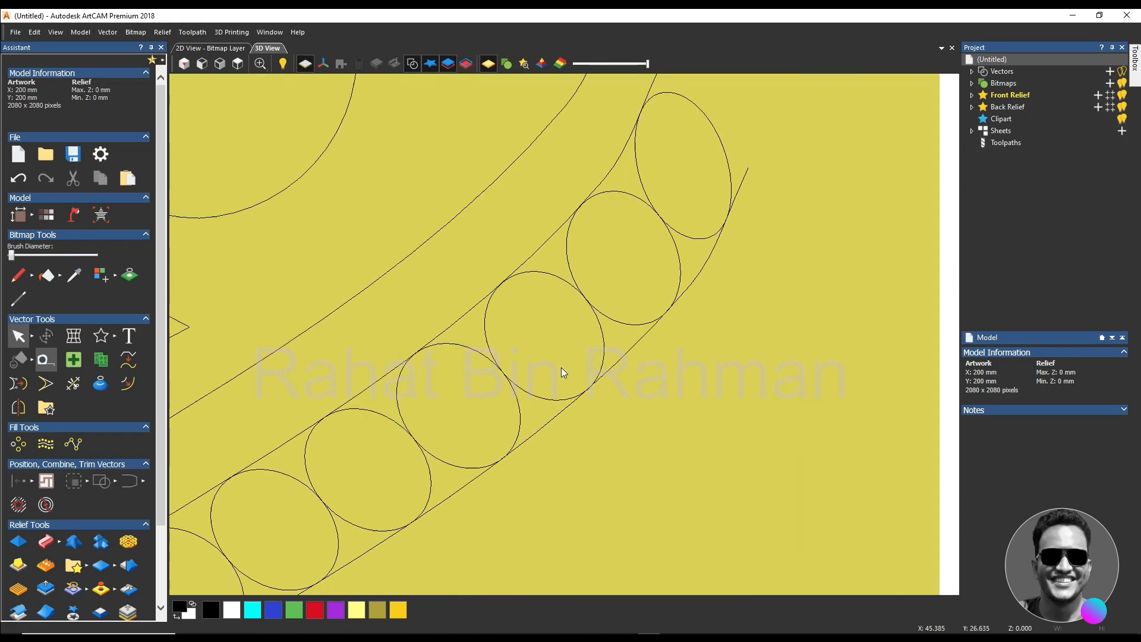
scroll(561, 373, "down", 4)
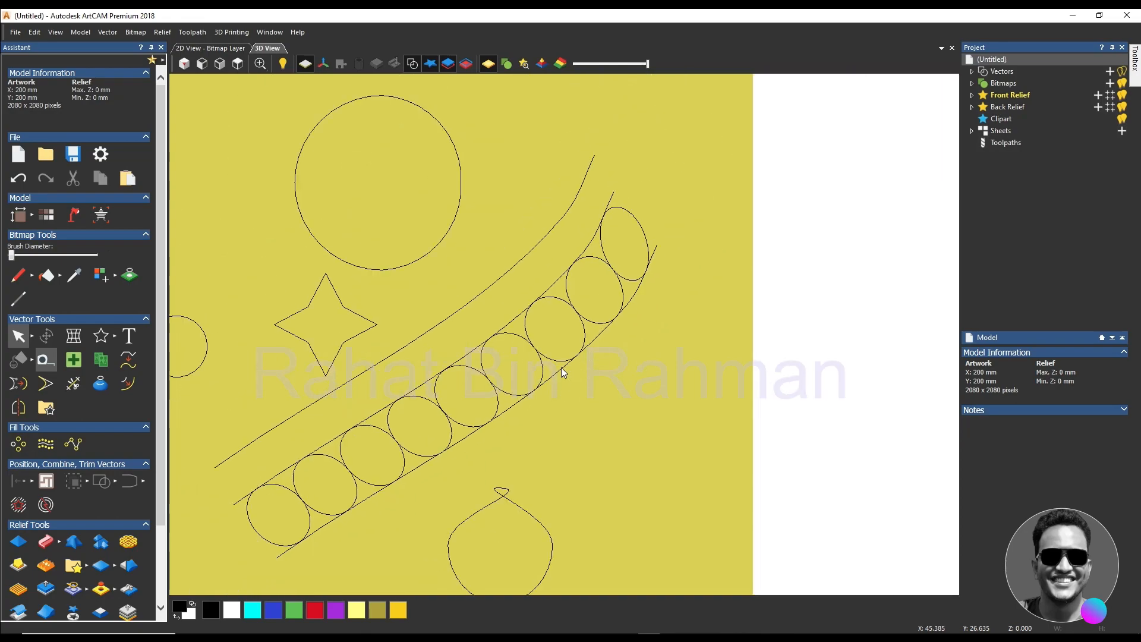
scroll(561, 367, "down", 5)
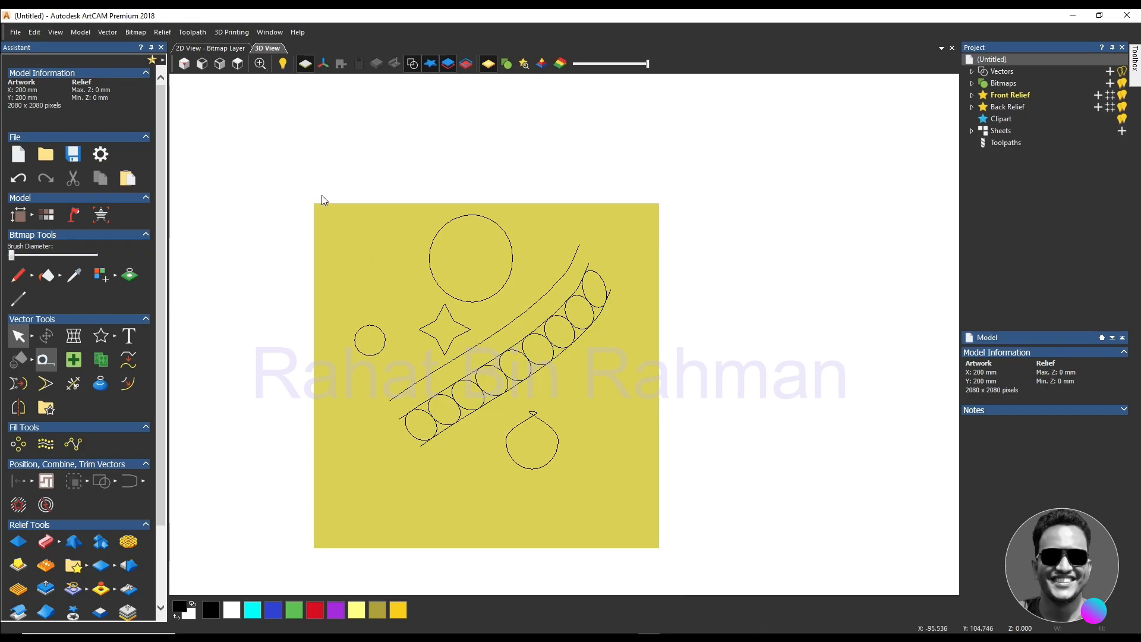
left_click_drag(321, 194, 635, 504)
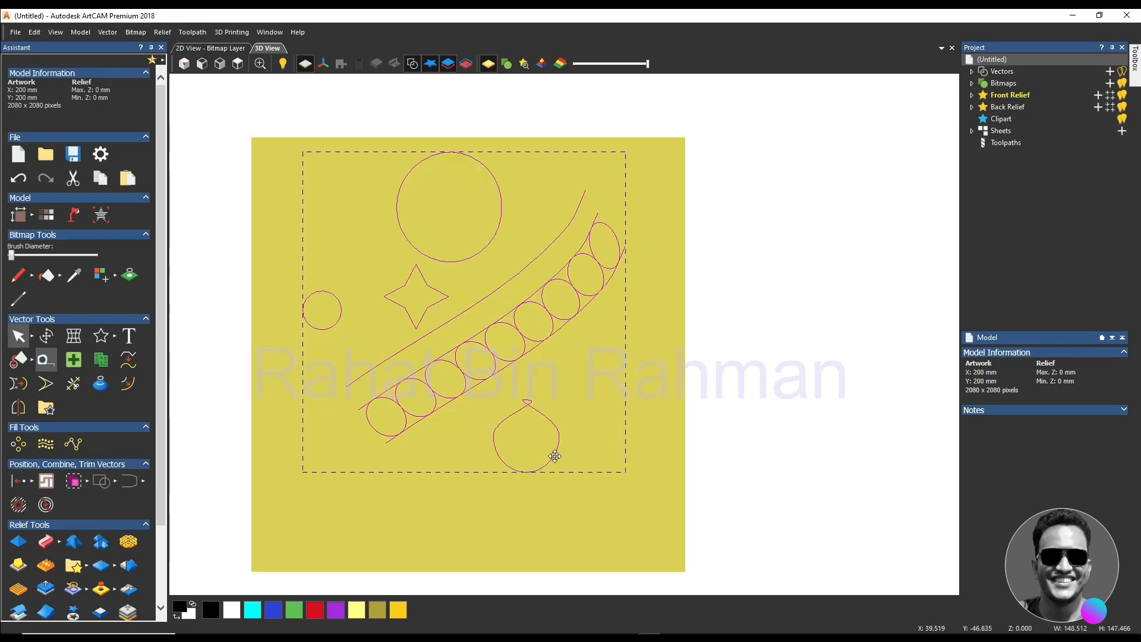
scroll(555, 455, "up", 1)
left_click(583, 398)
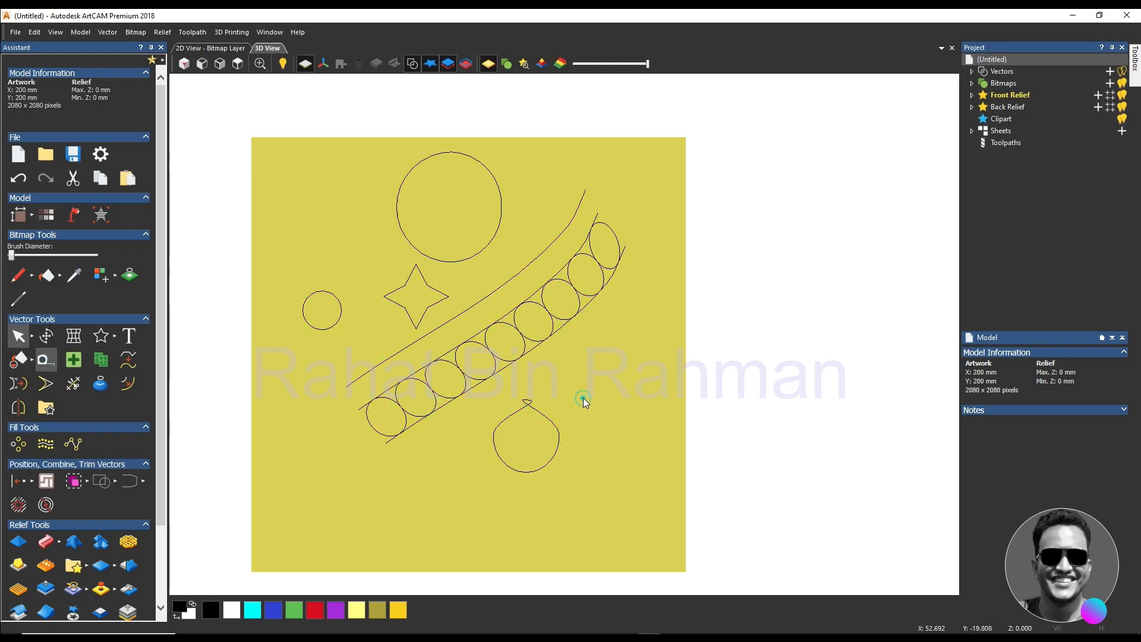
Step: Create a text vector with the author's full name below the row of circles
left_click(129, 338)
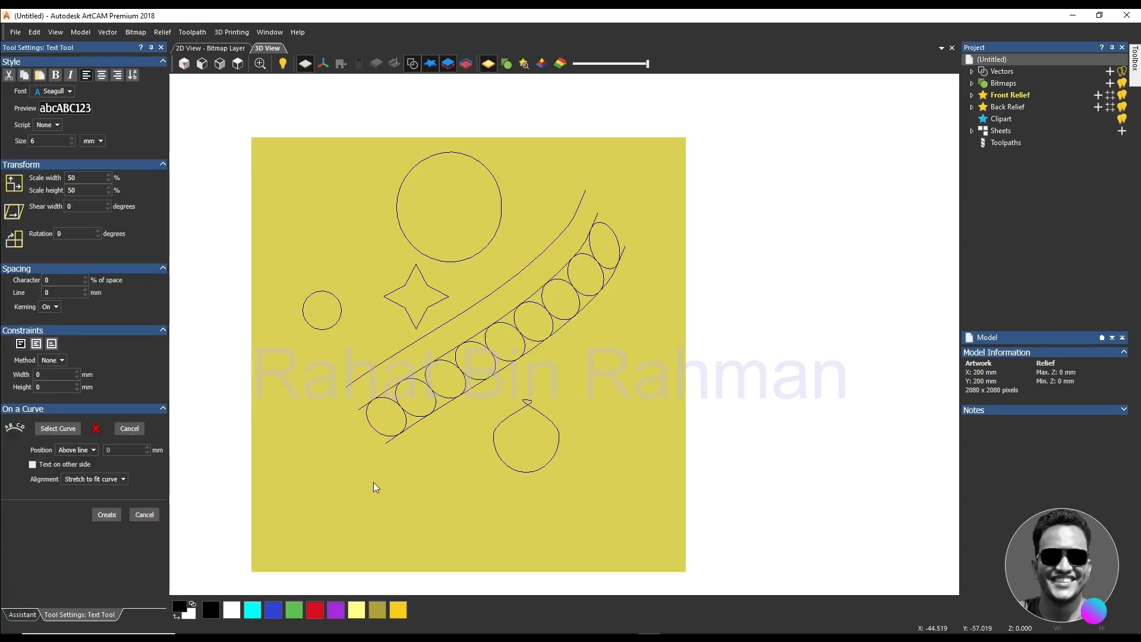
left_click(352, 488)
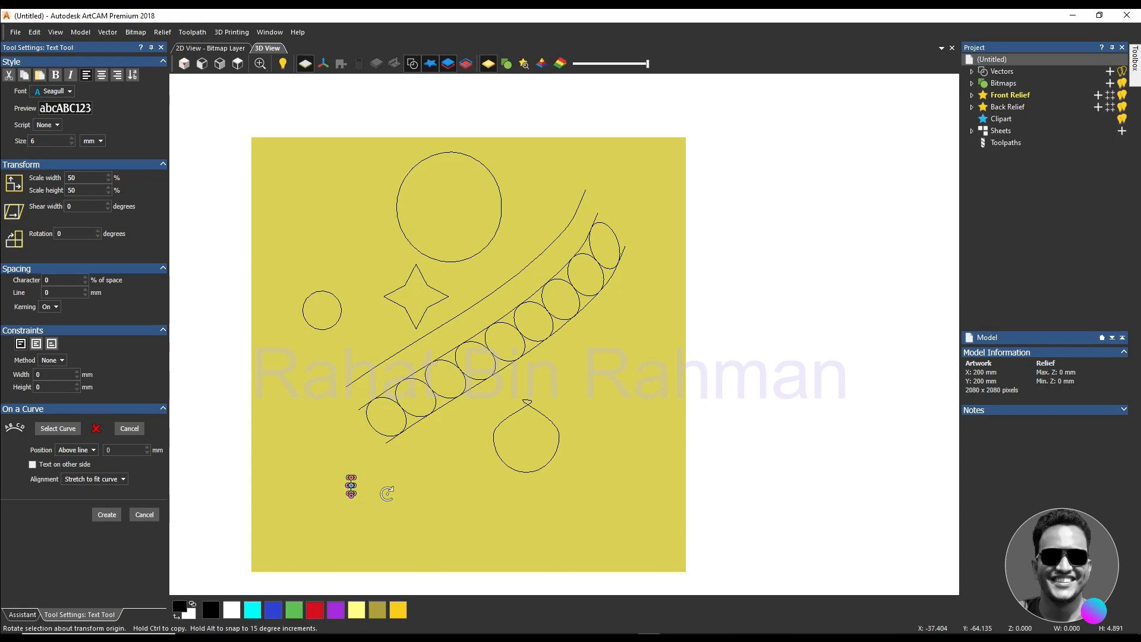
type("Rahat Bin Rahman")
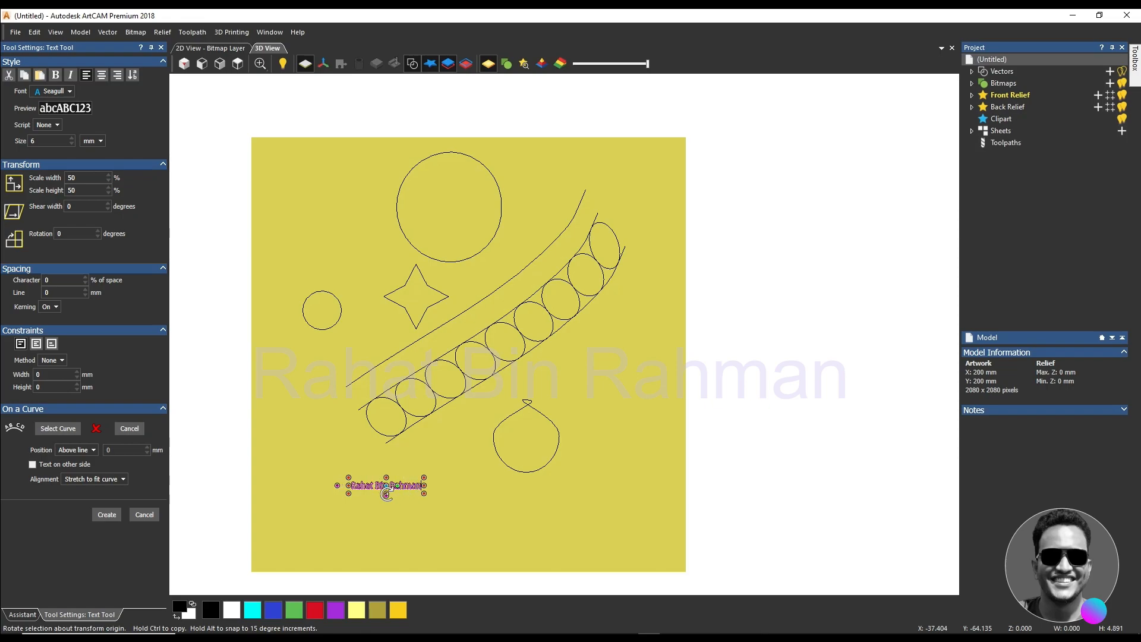
left_click(107, 515)
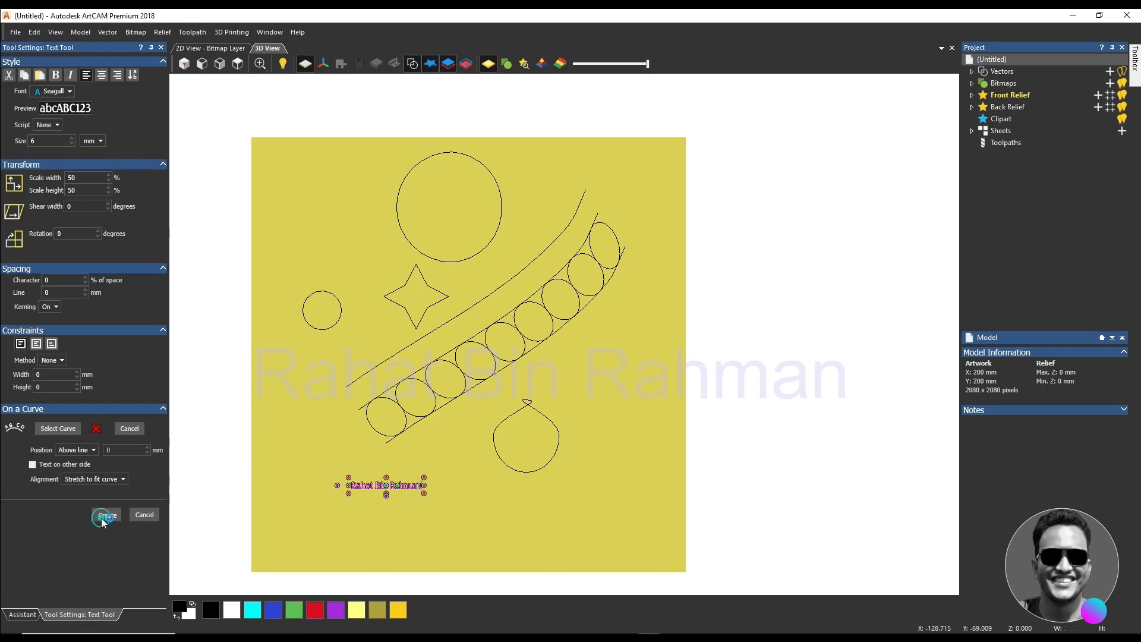
Step: Ungroup all vectors of the new name text
scroll(401, 499, "up", 2)
scroll(398, 495, "up", 1)
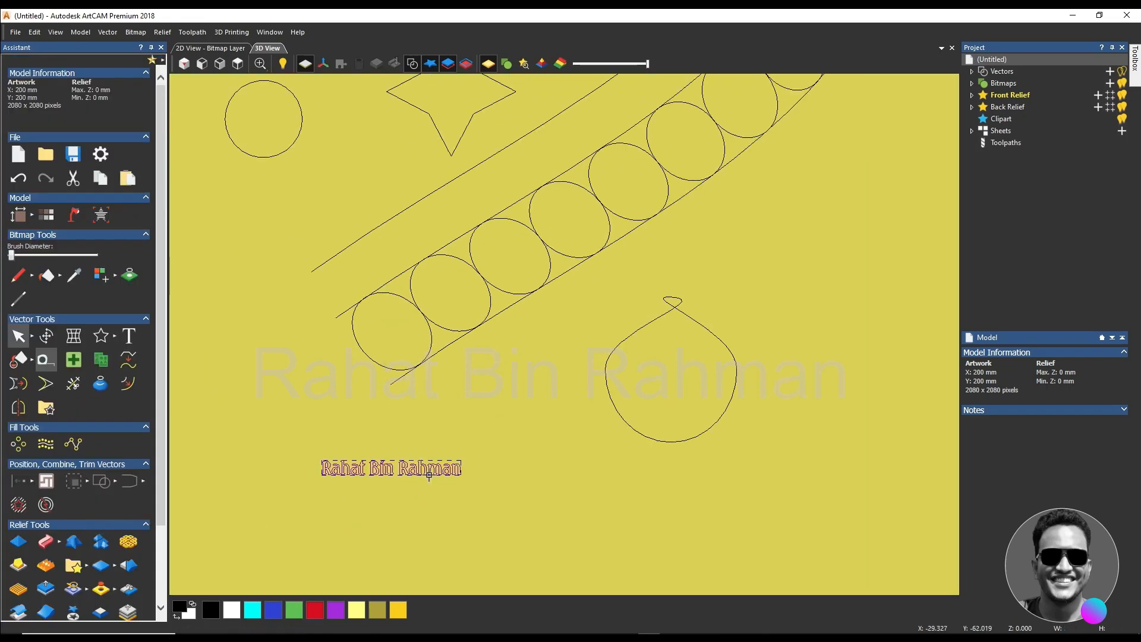
right_click(432, 466)
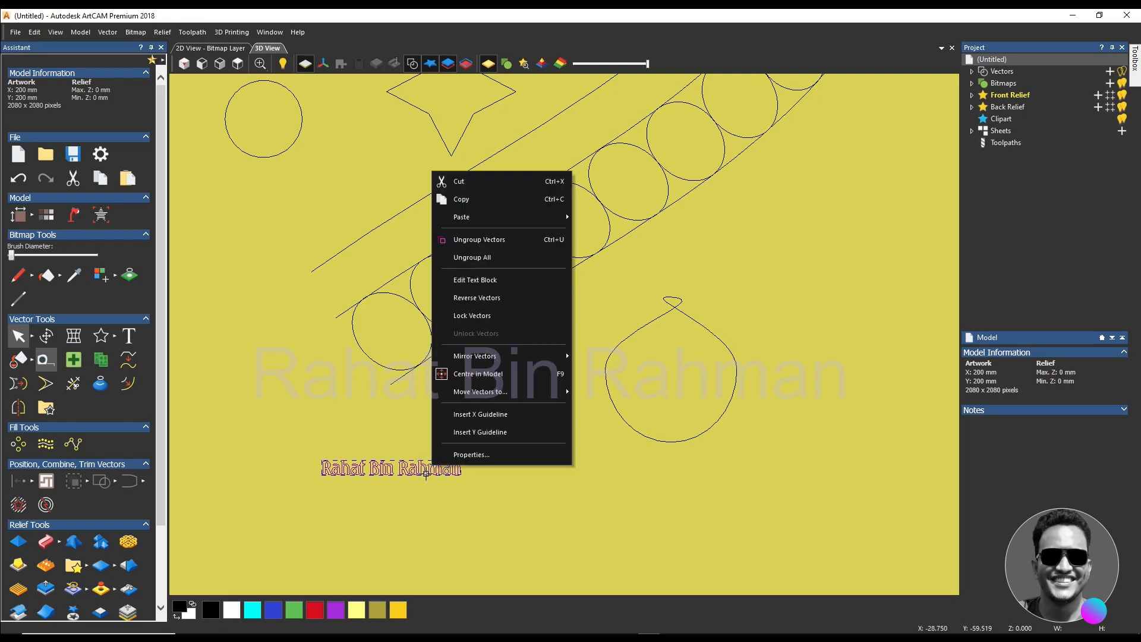
left_click(425, 473)
right_click(426, 474)
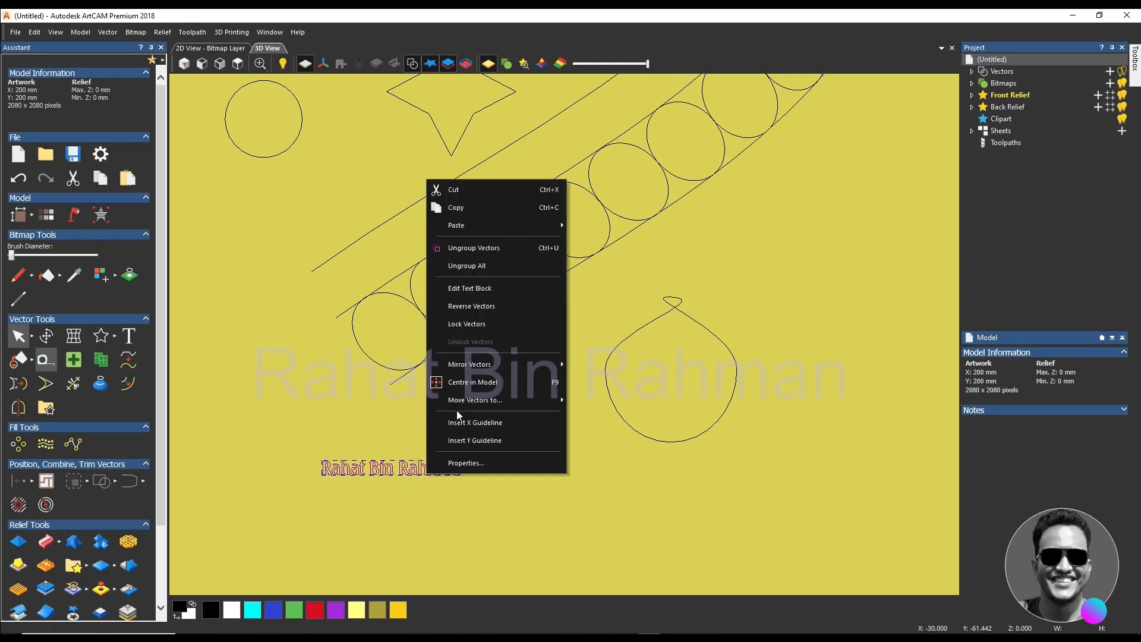
left_click(479, 264)
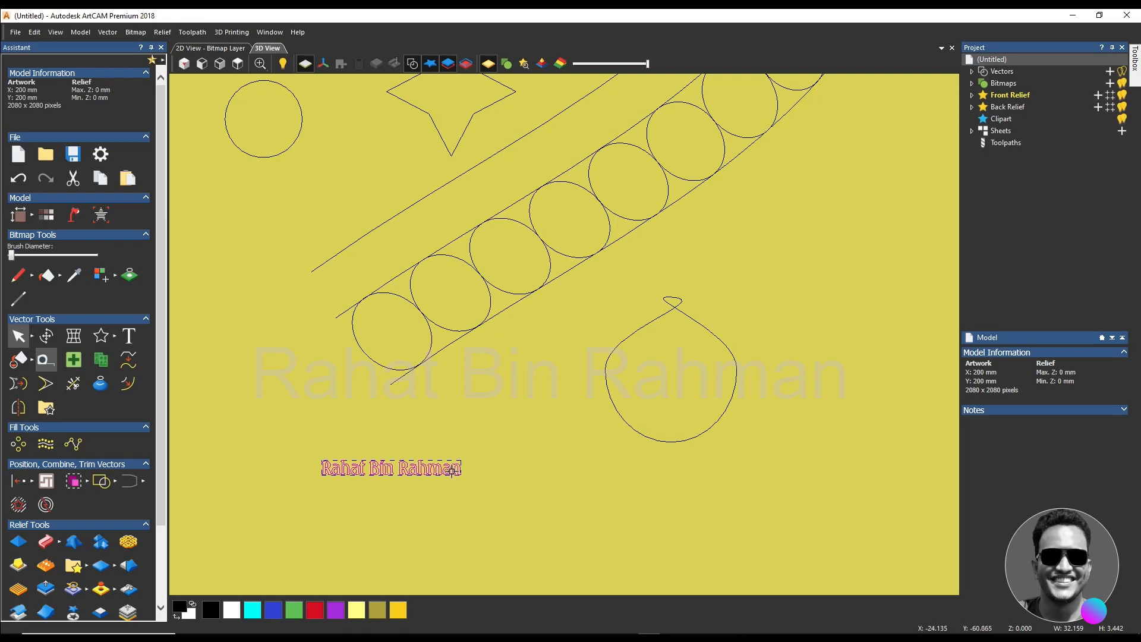
Step: Enlarge the name text in both width and height with Transform, and deselect it
left_click(73, 338)
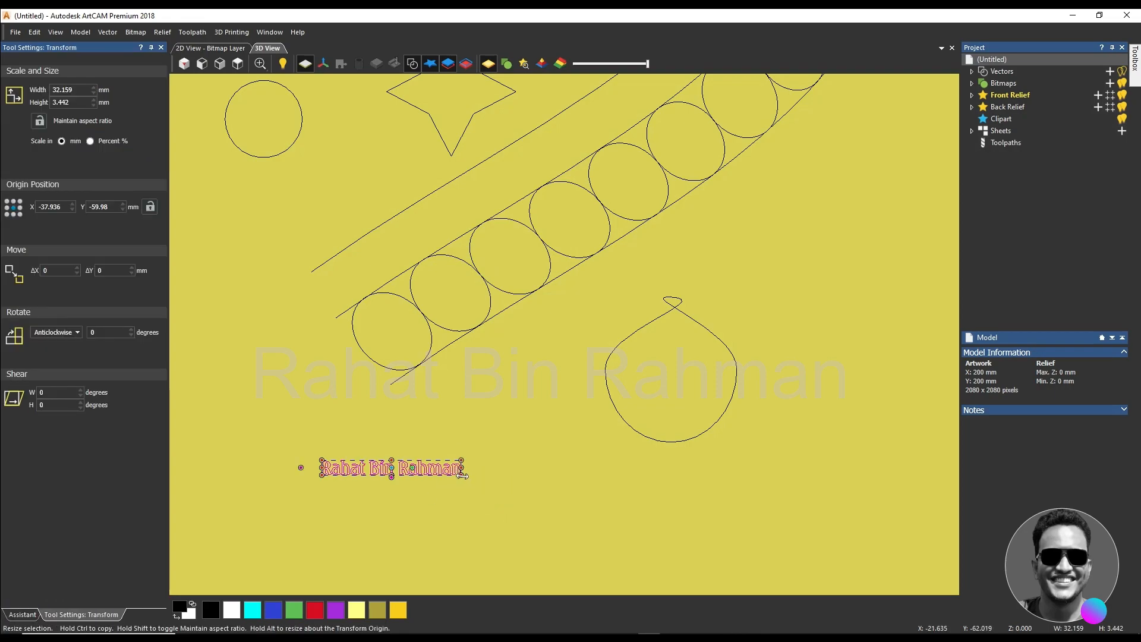
left_click_drag(464, 475, 646, 516)
left_click(285, 433)
scroll(350, 409, "down", 3)
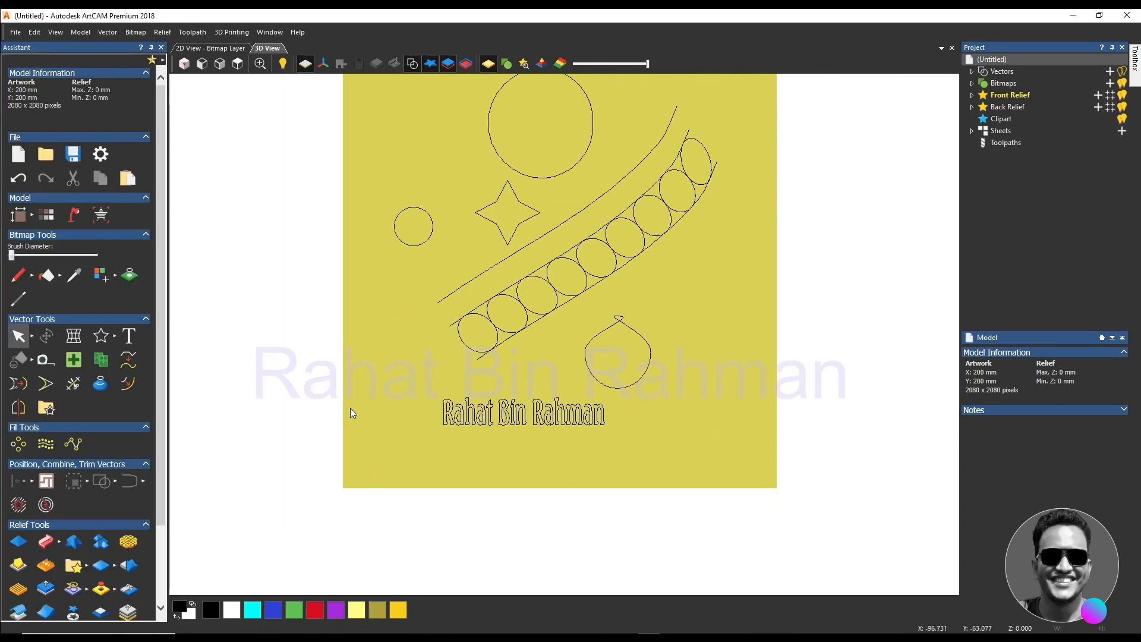
Step: Select all vectors on the artwork, including the name text, and open Vector Doctor
scroll(440, 371, "down", 4)
left_click_drag(458, 206, 689, 398)
scroll(658, 372, "up", 3)
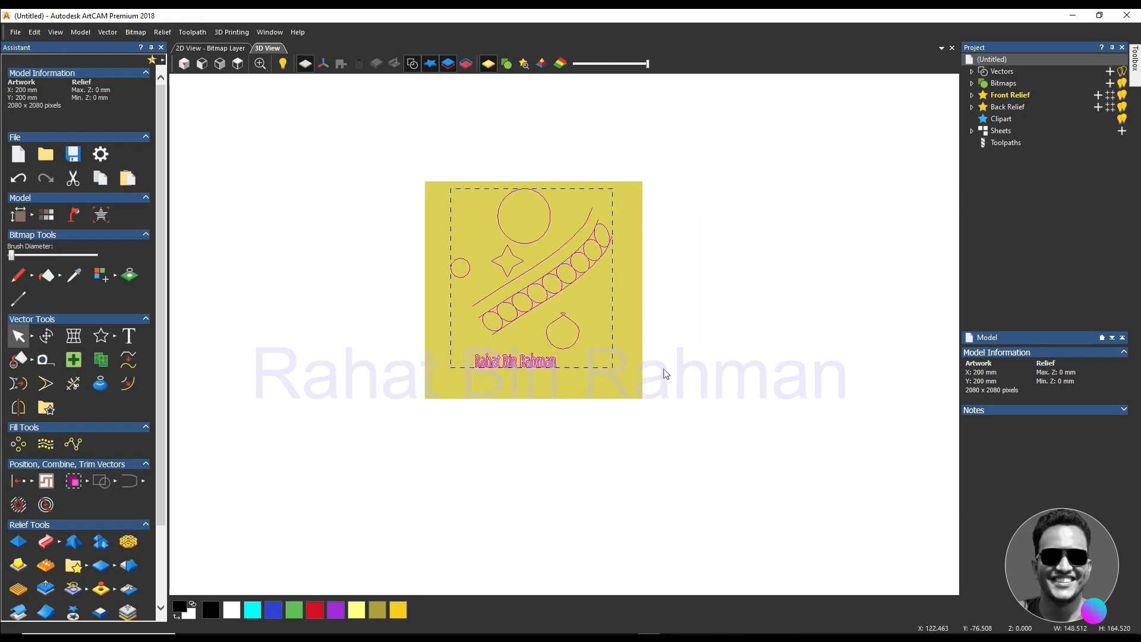
scroll(616, 392, "down", 3)
left_click(127, 387)
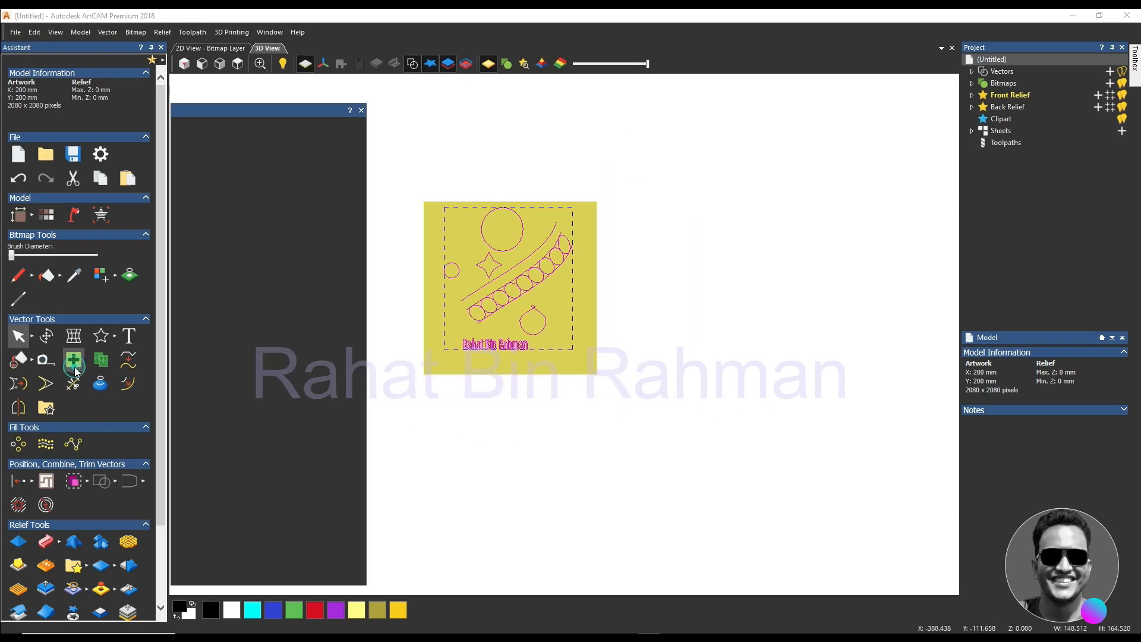
scroll(522, 268, "up", 2)
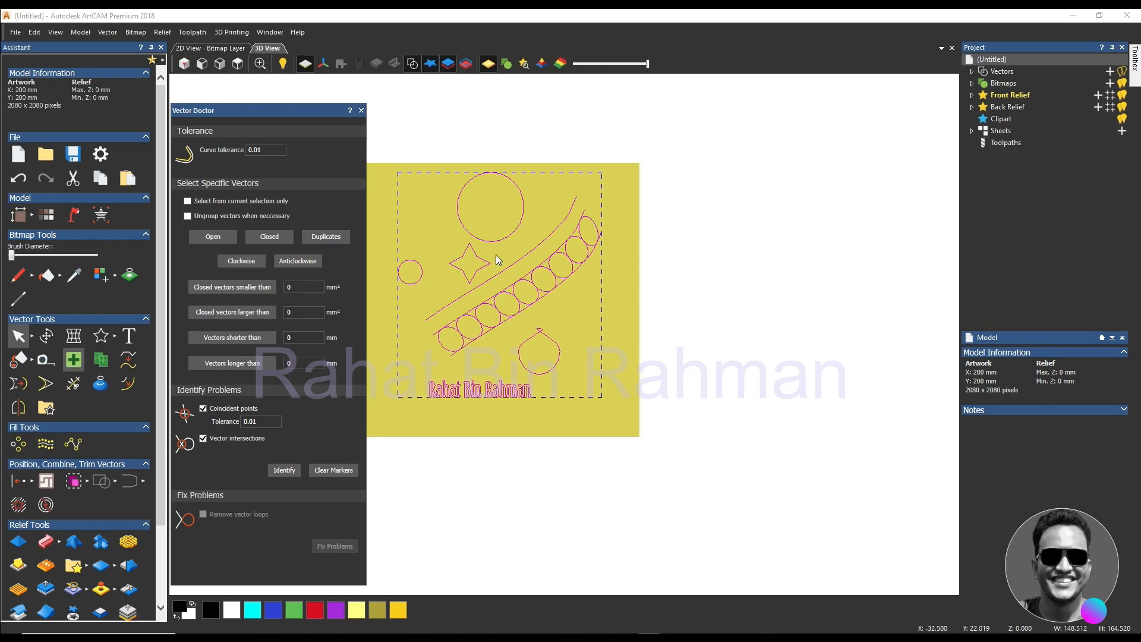
Step: Check which vectors are open and which are closed by selecting each type in Vector Doctor
left_click(219, 238)
scroll(508, 326, "up", 1)
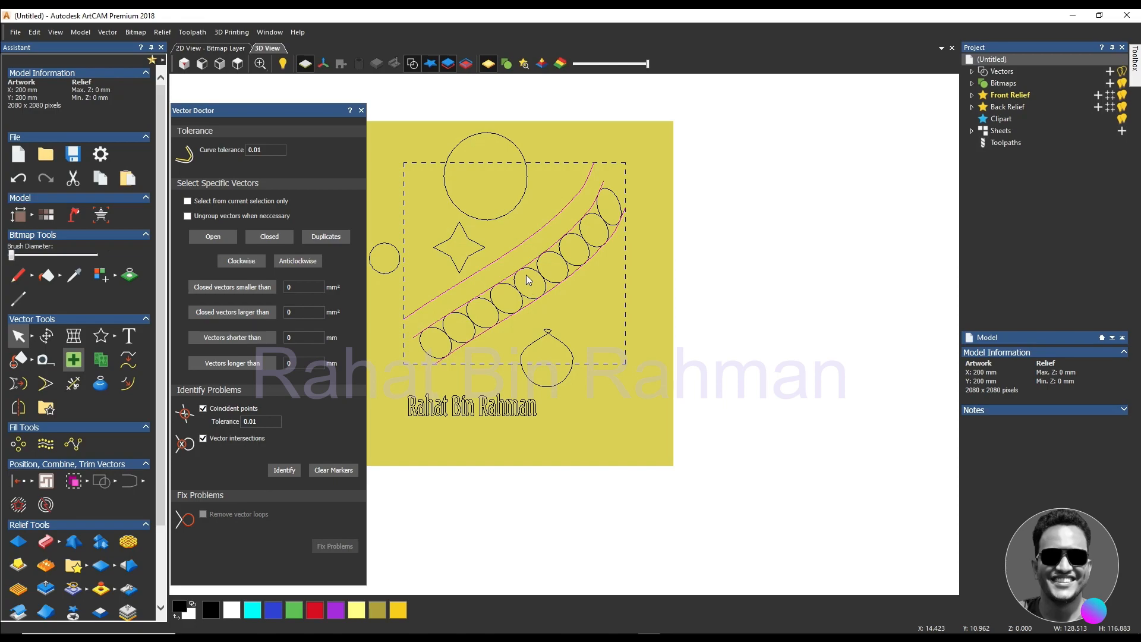
left_click(270, 237)
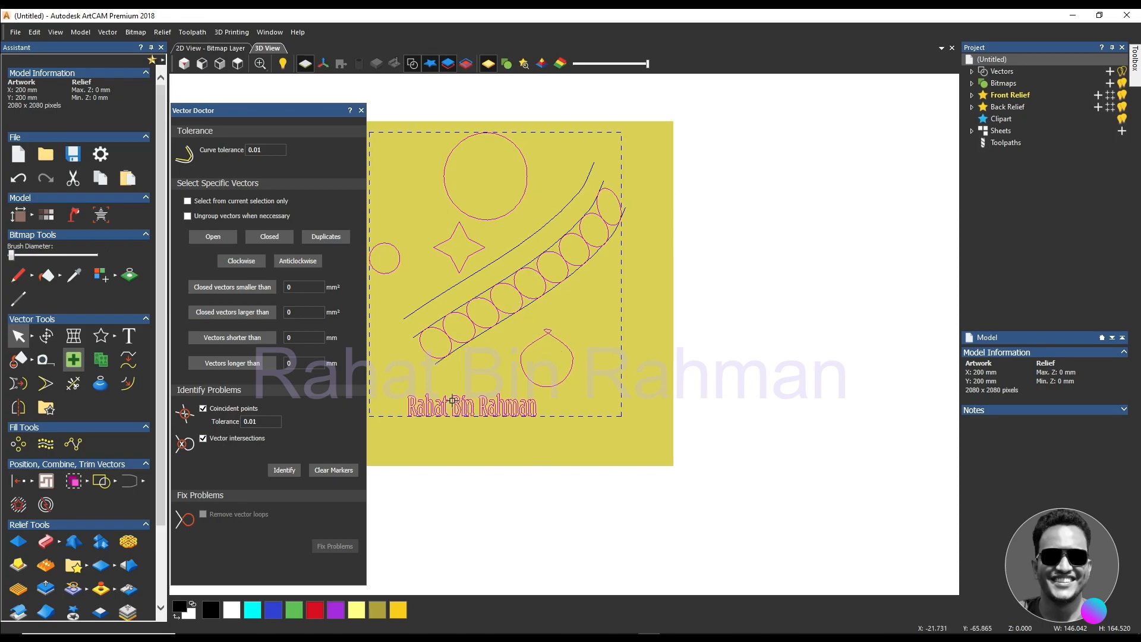
Step: Select the duplicate vectors in the drawing with Vector Doctor
left_click(326, 236)
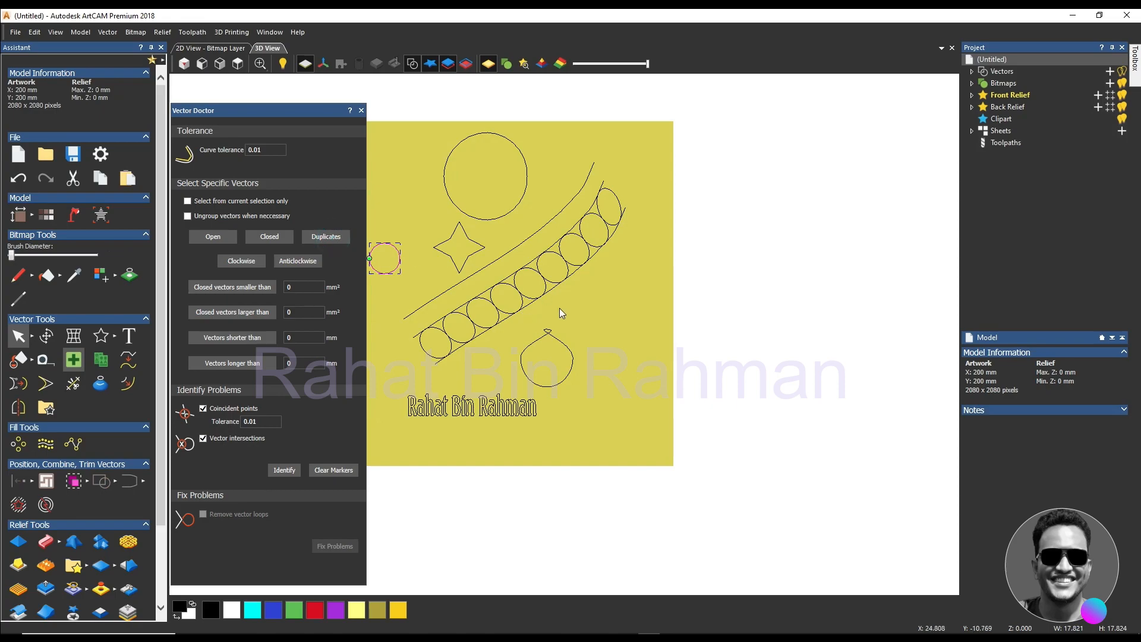
scroll(568, 308, "down", 1)
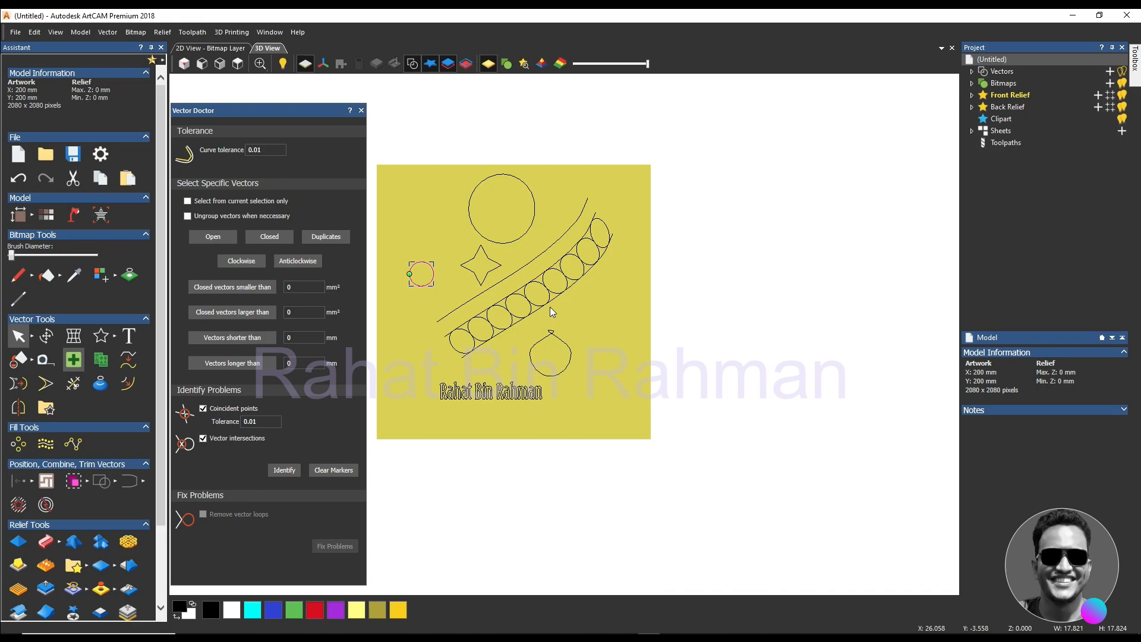
scroll(419, 285, "up", 1)
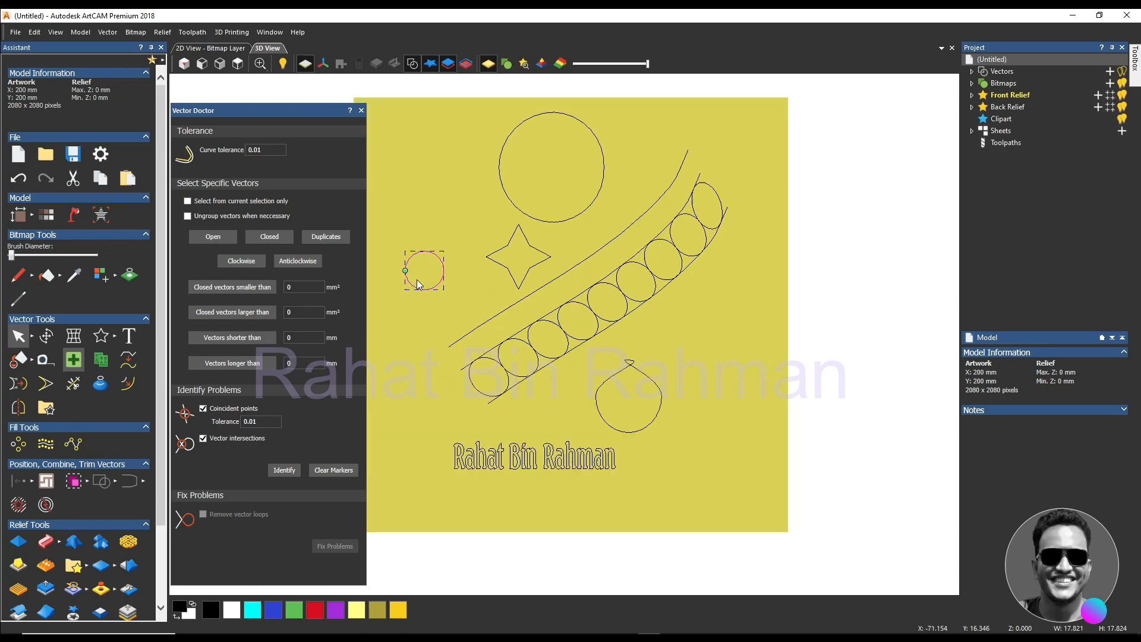
scroll(419, 284, "up", 1)
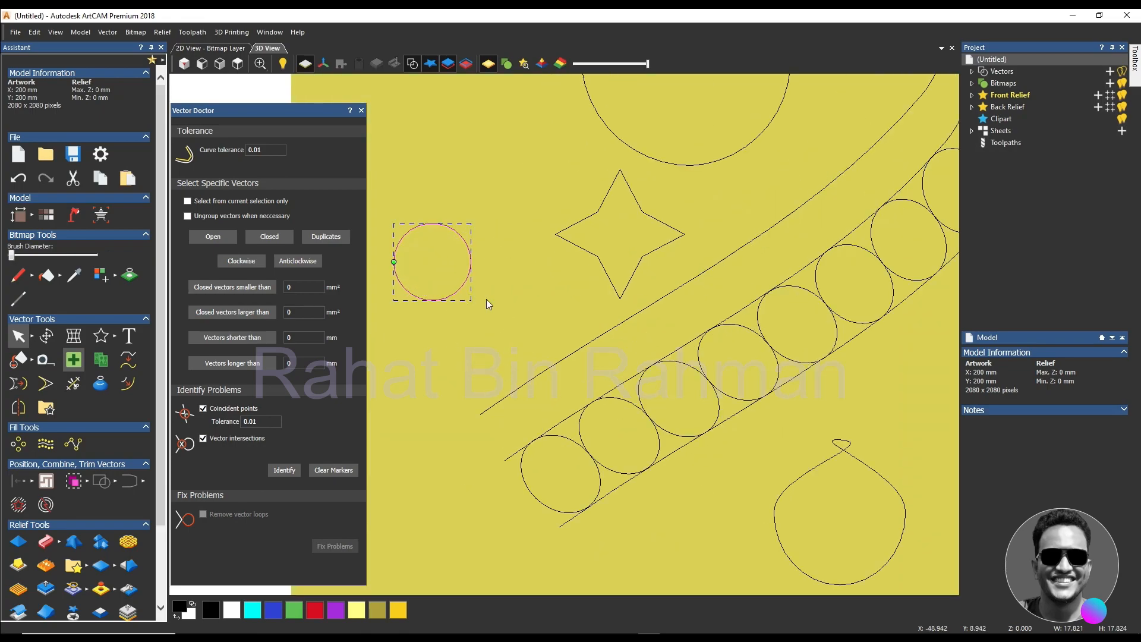
Step: Inspect the selected duplicate circle up close and clear the selection
scroll(458, 284, "up", 2)
scroll(484, 282, "down", 2)
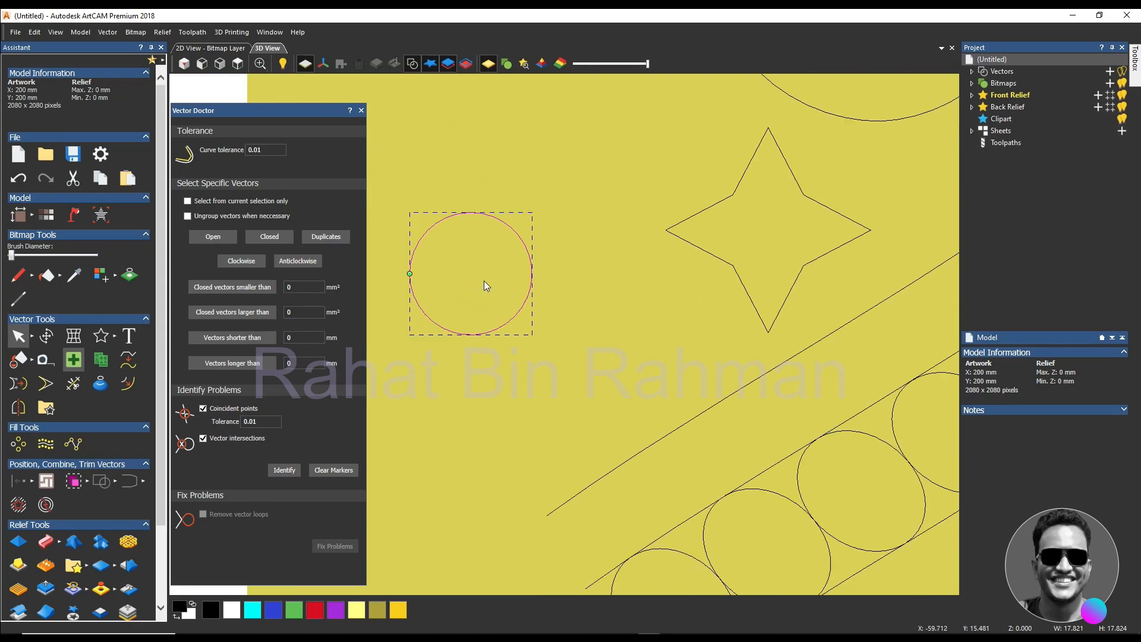
scroll(484, 281, "down", 3)
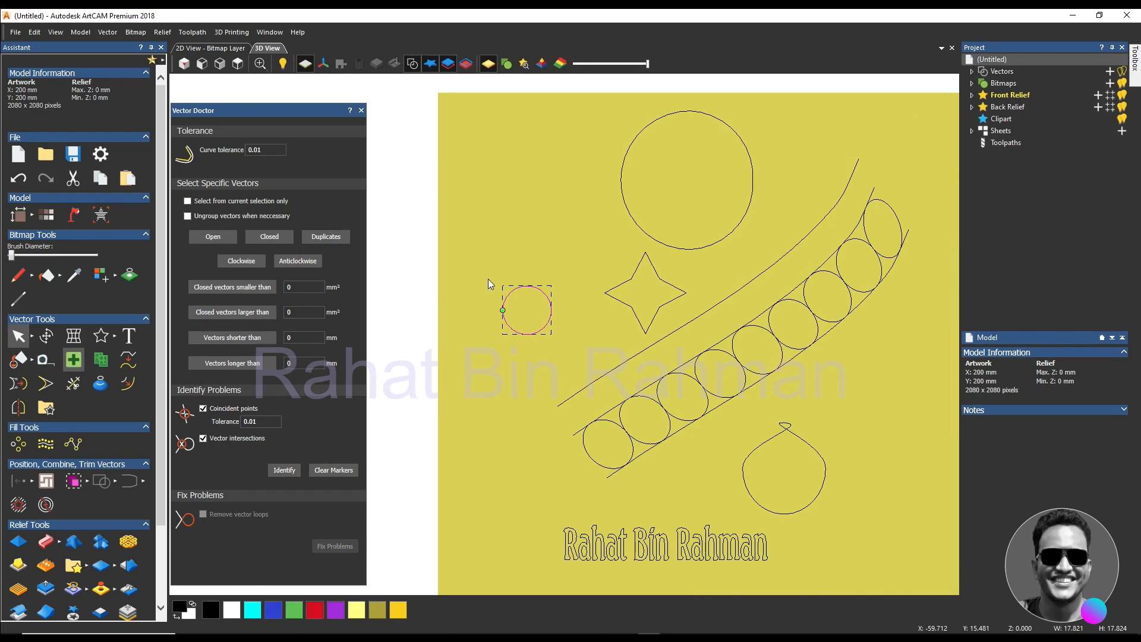
left_click(513, 260)
Step: Select all vectors on the artwork and identify their coincident points, with a 0.01 tolerance, and vector intersections in Vector Doctor
scroll(514, 259, "down", 2)
scroll(717, 401, "up", 8)
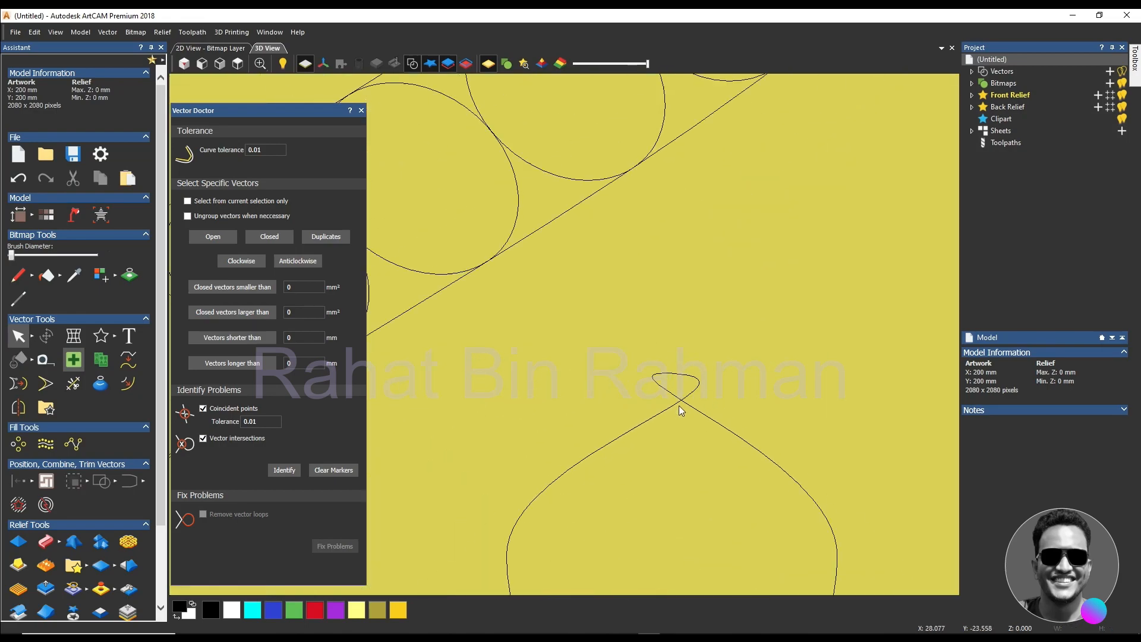
scroll(654, 392, "down", 3)
scroll(620, 369, "up", 3)
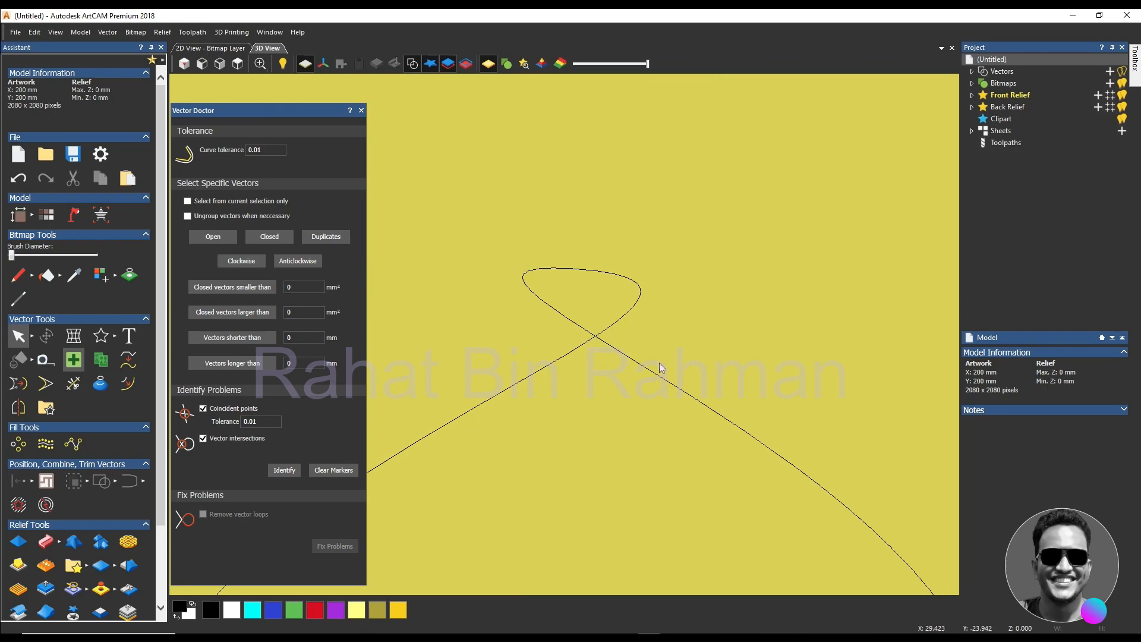
scroll(599, 374, "down", 10)
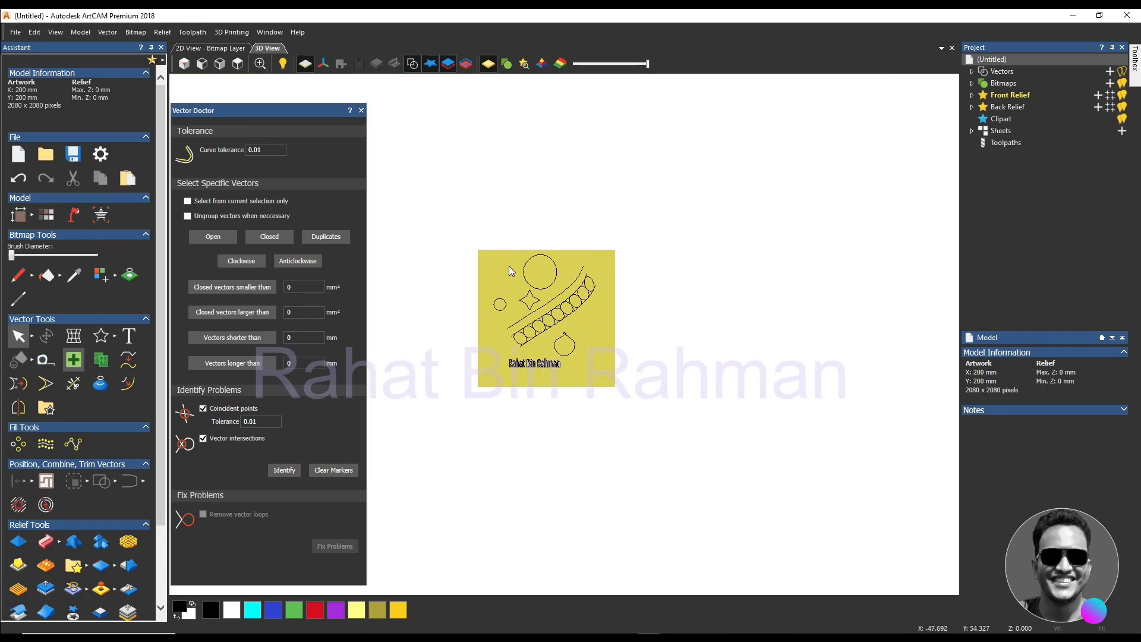
left_click_drag(463, 205, 719, 433)
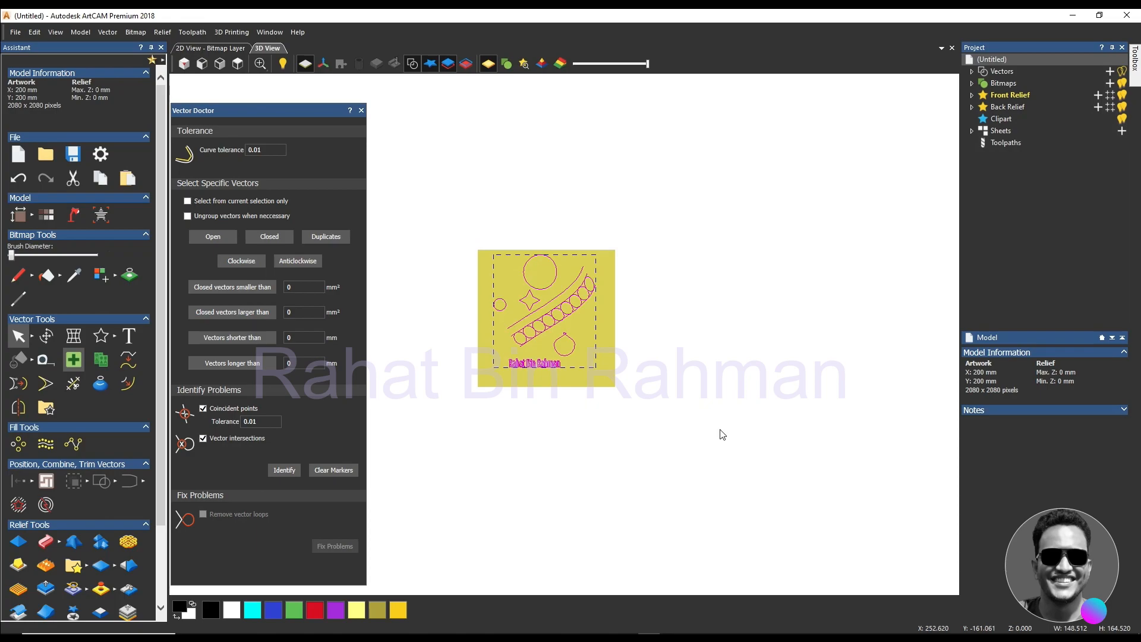
left_click(284, 470)
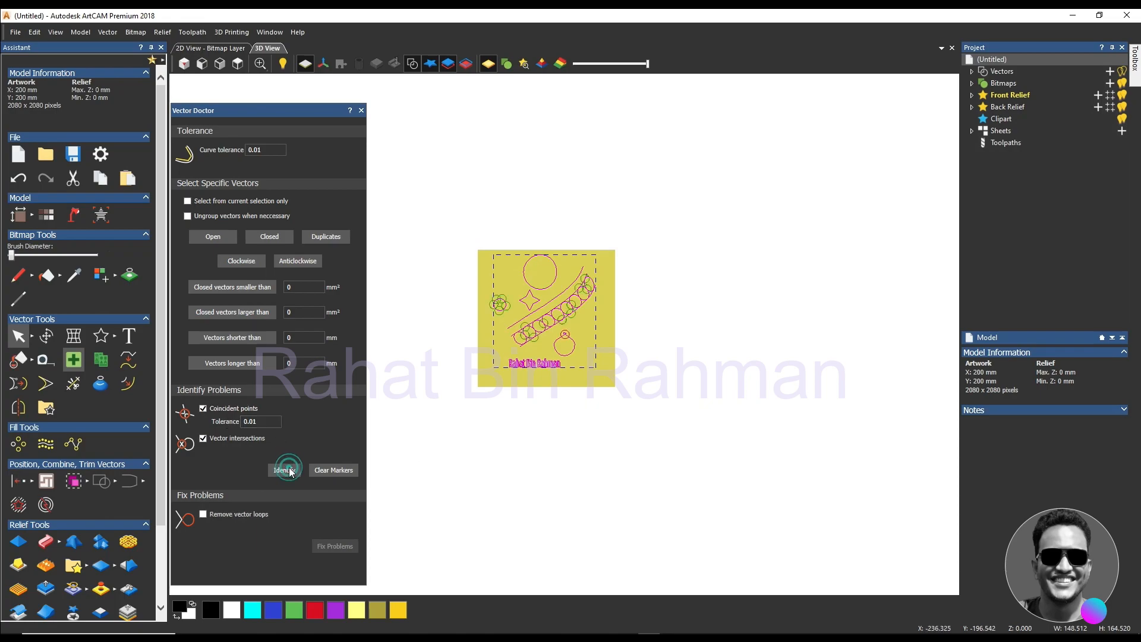
Step: Examine the problem markers at the crossing of the rounded shape's small loop and where the chained circles touch the lower line
scroll(577, 362, "up", 1)
scroll(577, 363, "up", 1)
scroll(557, 339, "up", 2)
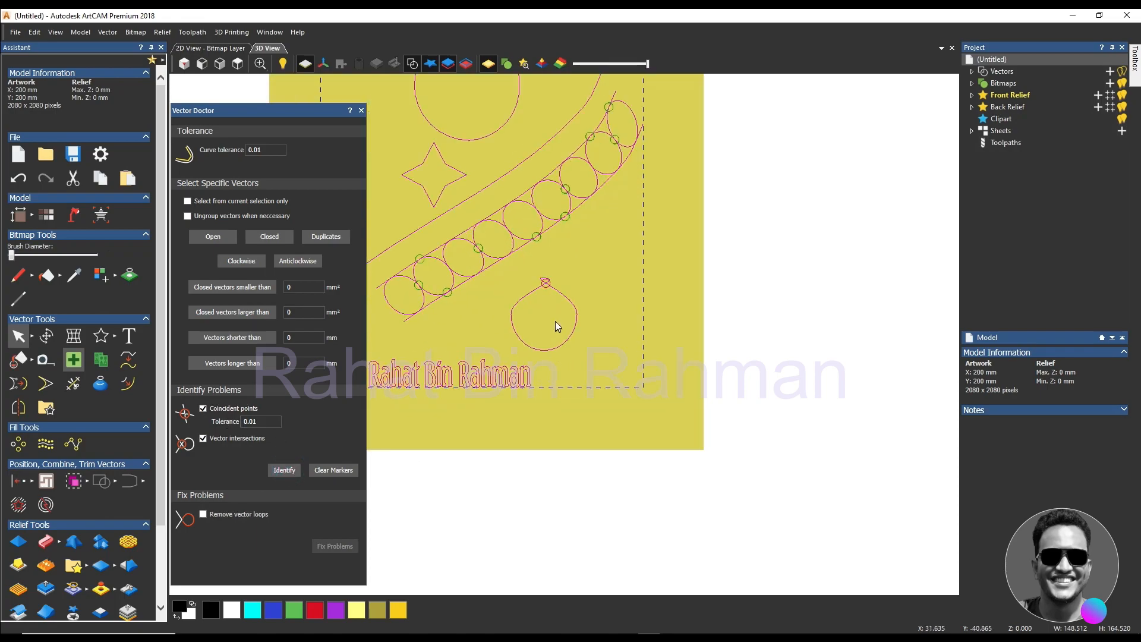
scroll(556, 293, "up", 4)
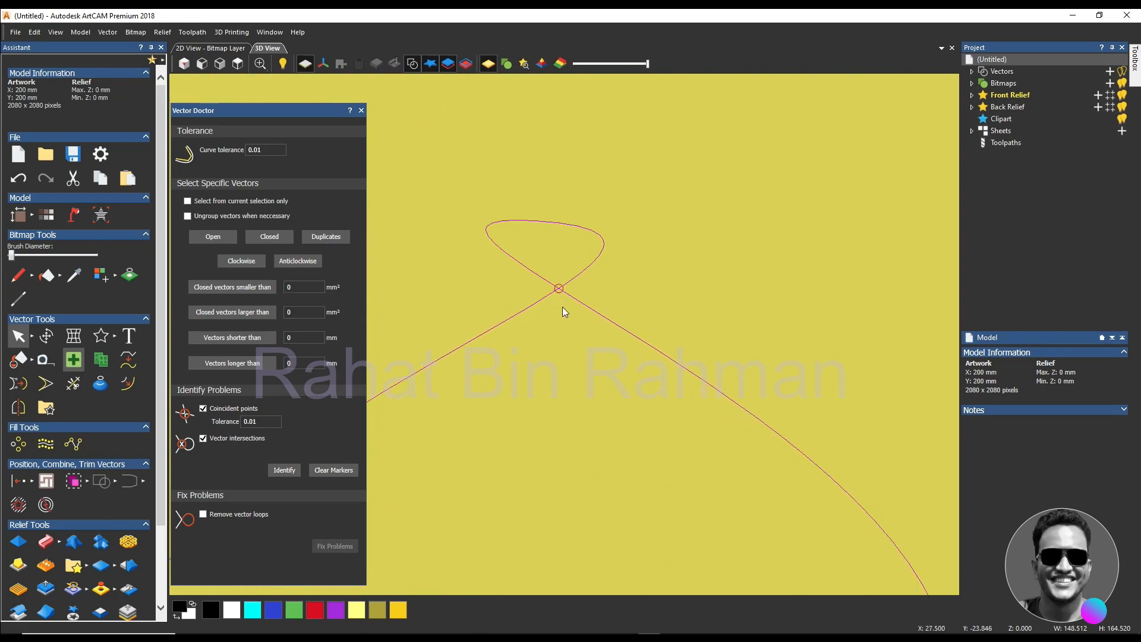
scroll(563, 307, "down", 4)
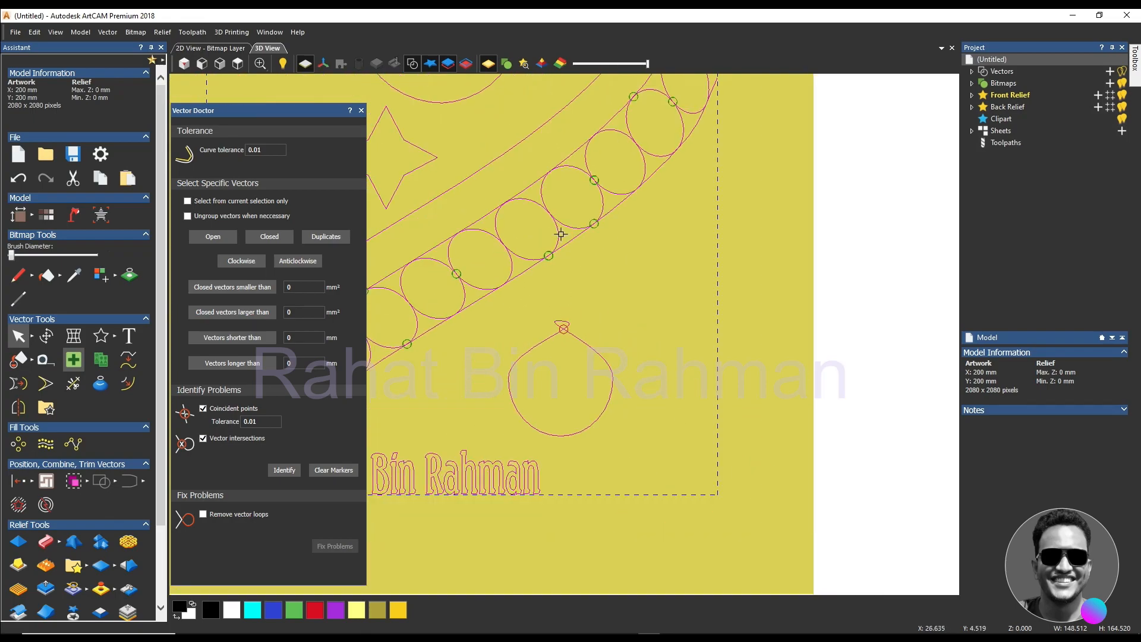
scroll(543, 280, "up", 2)
scroll(579, 281, "up", 5)
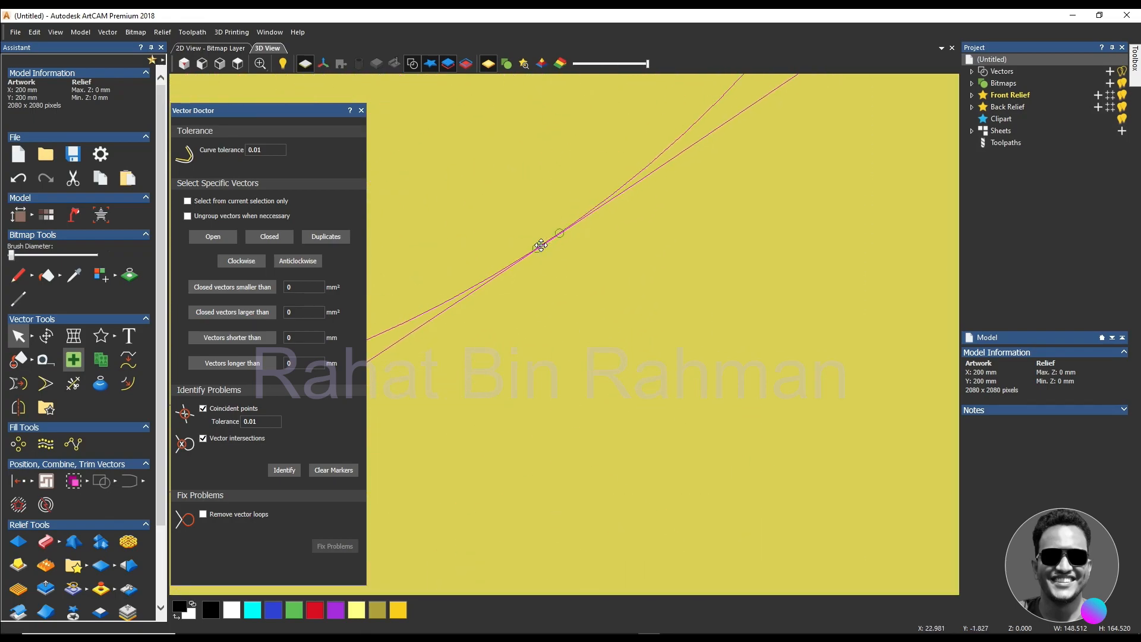
scroll(547, 283, "down", 5)
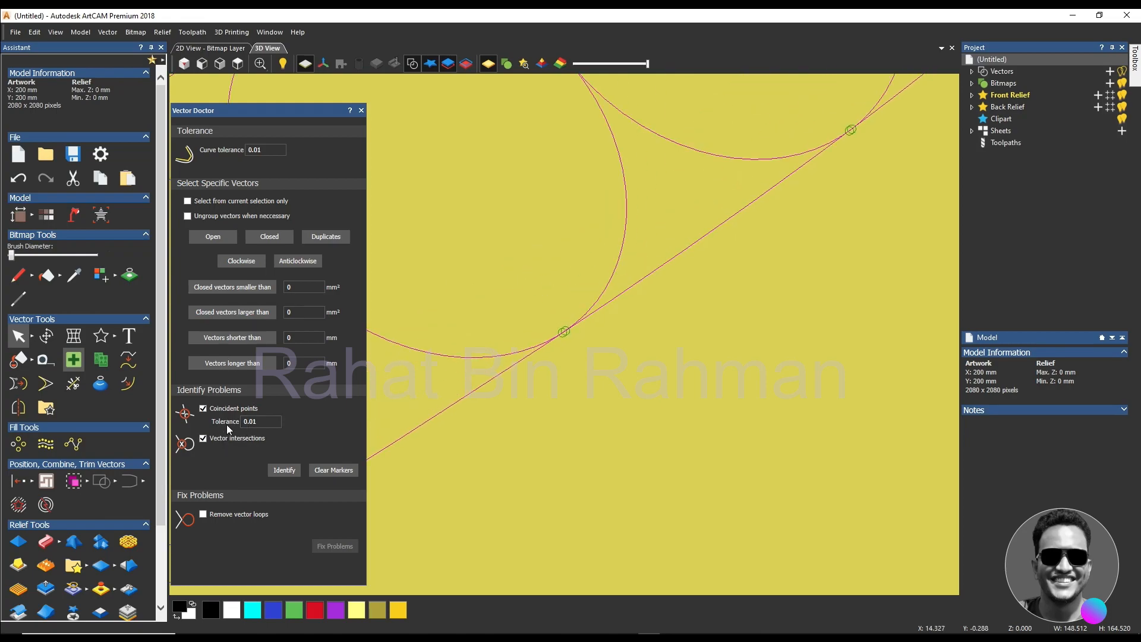
Step: Review the coincident points tolerance and compare the problem markers along the circle chain with those across the whole artwork
left_click(260, 421)
scroll(609, 326, "down", 6)
scroll(571, 368, "up", 3)
scroll(572, 369, "down", 3)
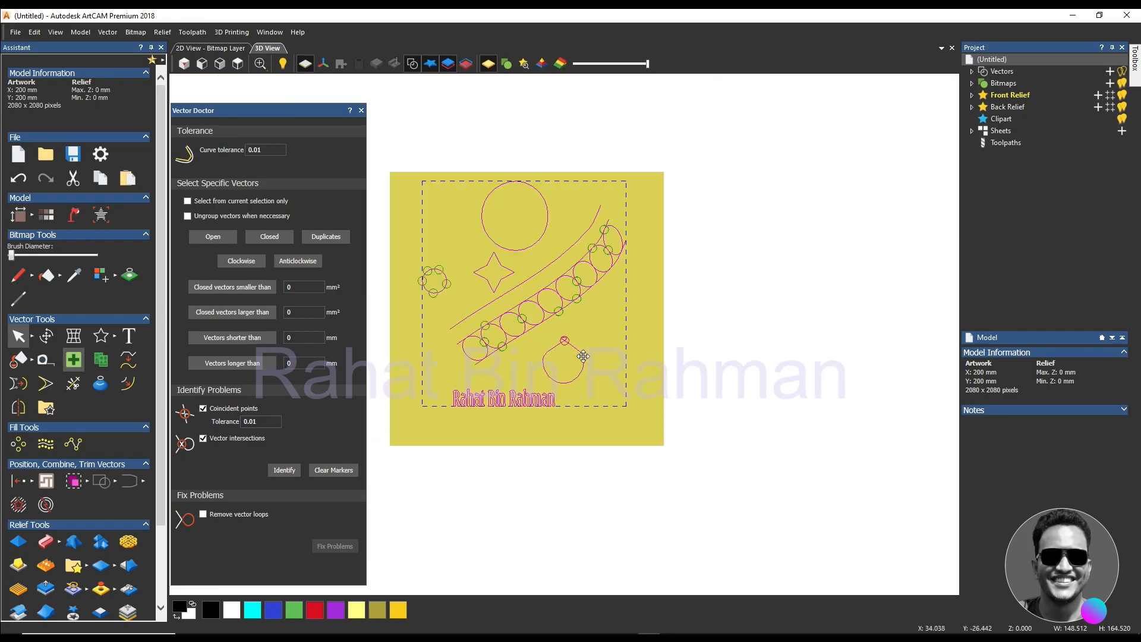
scroll(483, 301, "up", 3)
scroll(595, 313, "up", 3)
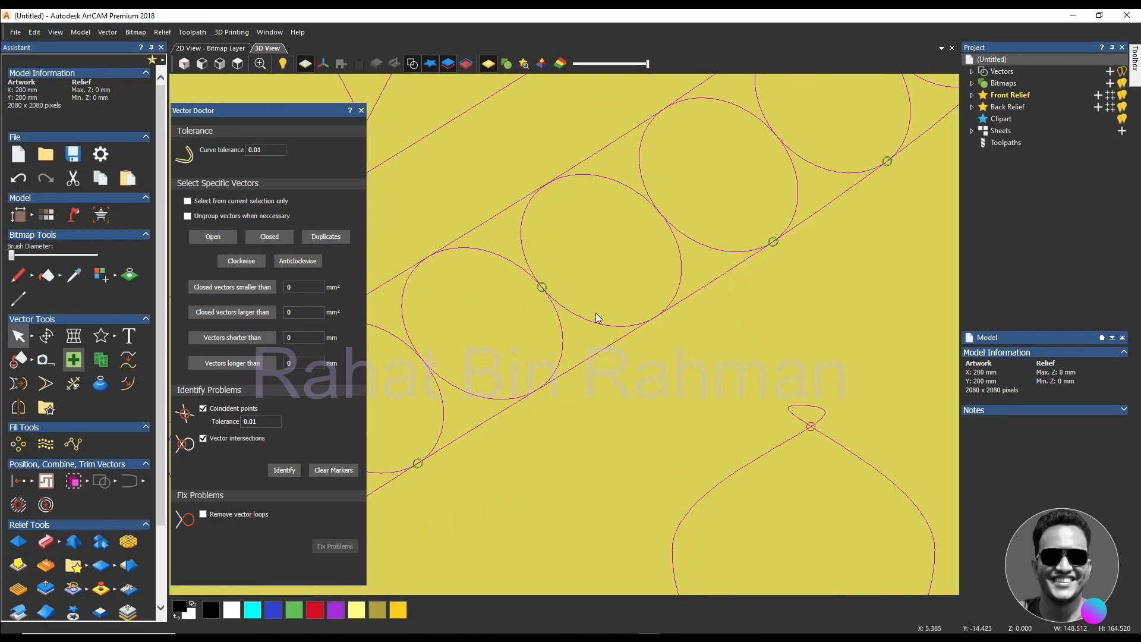
scroll(566, 316, "up", 3)
scroll(515, 295, "down", 8)
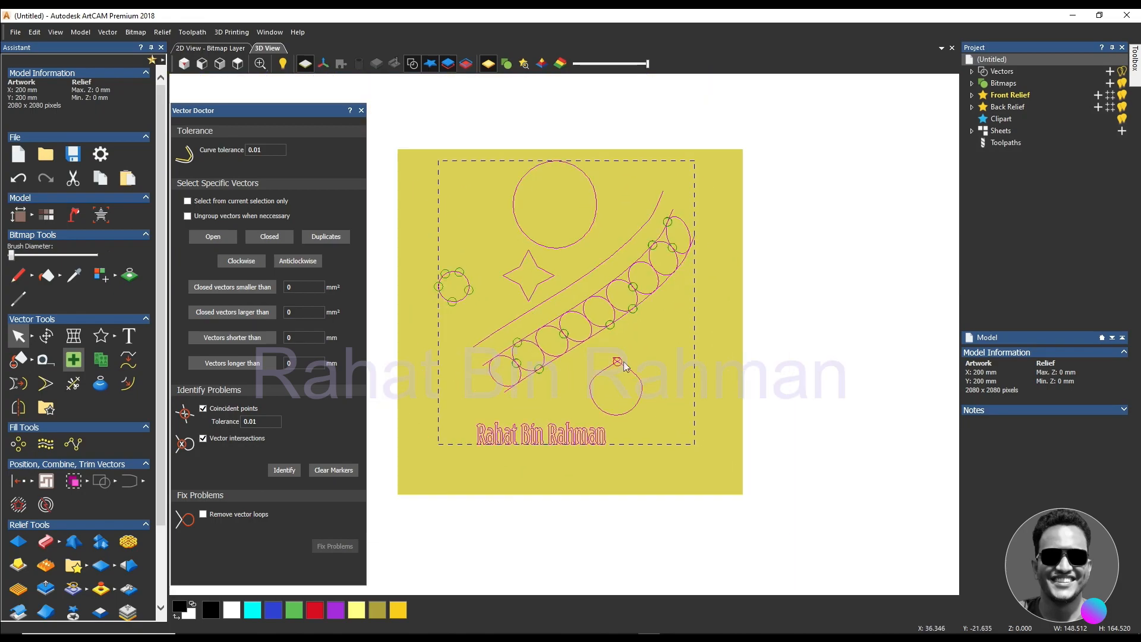
Step: Fix the rounded shape's self-crossing loop with Remove vector loops, using a keep-loops area of 1% and not keeping the originals
scroll(623, 362, "up", 6)
scroll(587, 337, "up", 3)
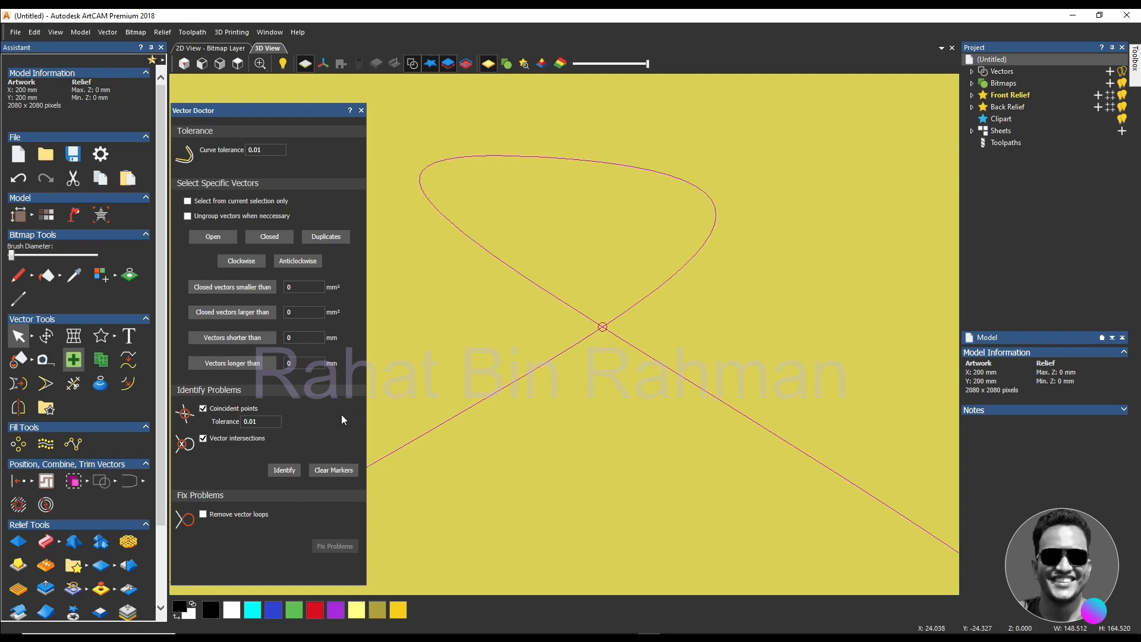
left_click(203, 514)
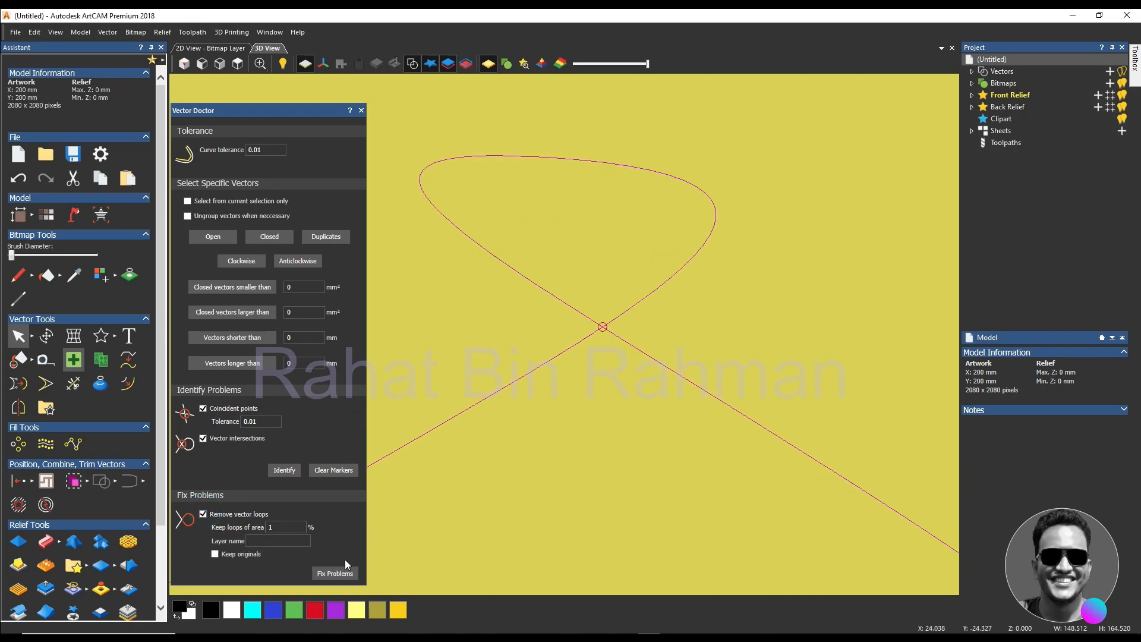
left_click(336, 573)
scroll(519, 386, "down", 8)
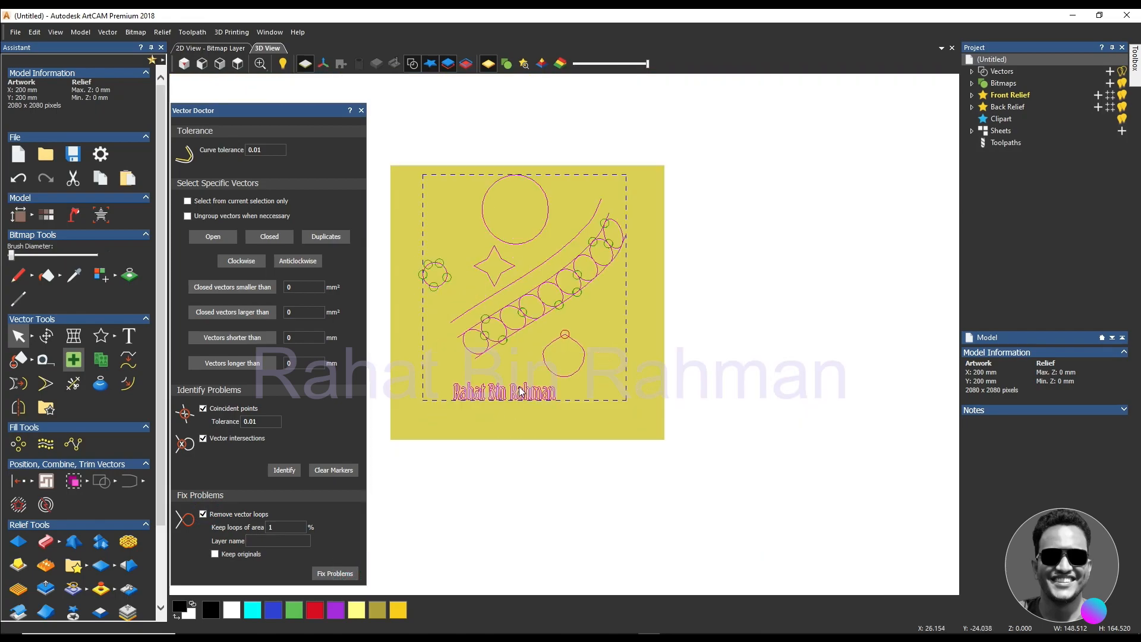